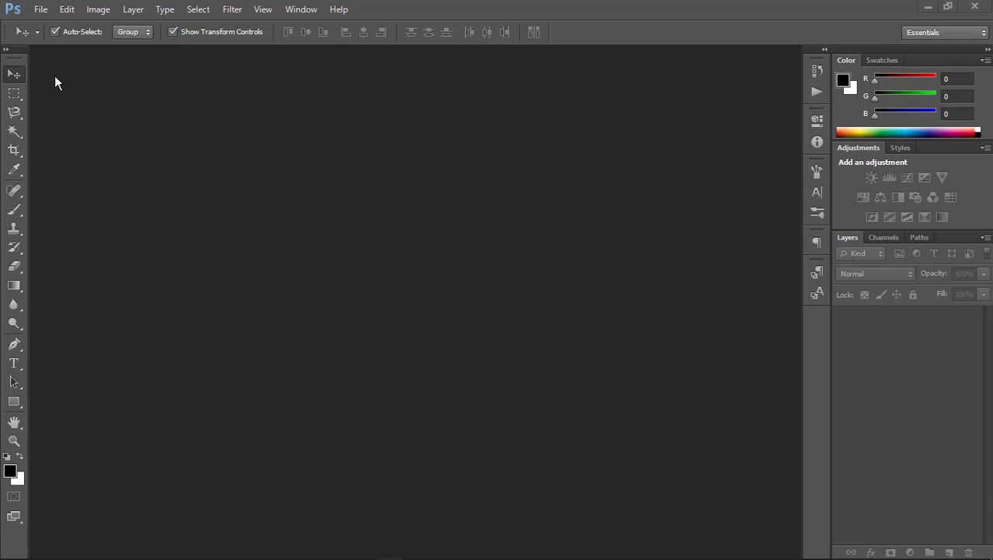
# Step: Start a new document and set its width to 1280 pixels and its height to 720 pixels
pyautogui.click(43, 11)
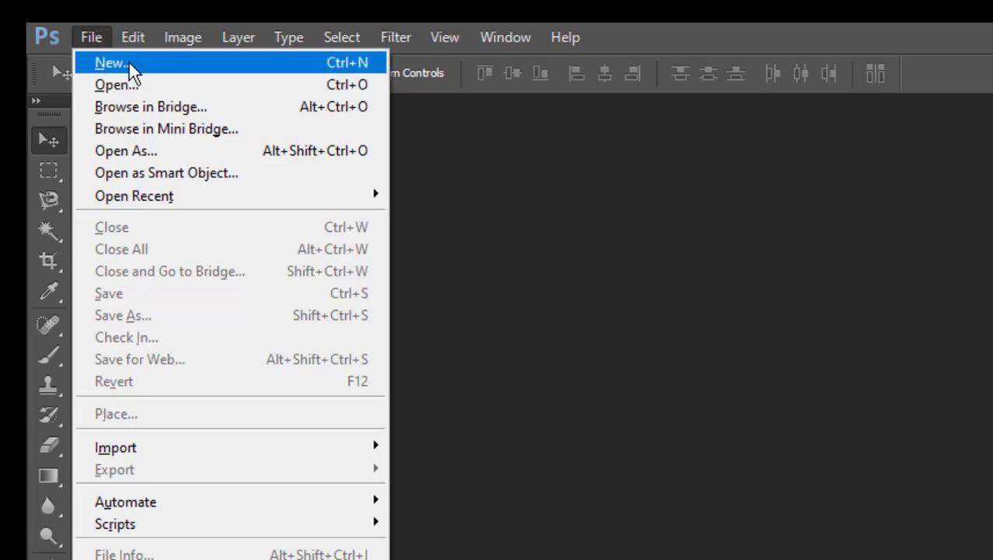
pyautogui.click(89, 36)
pyautogui.click(89, 37)
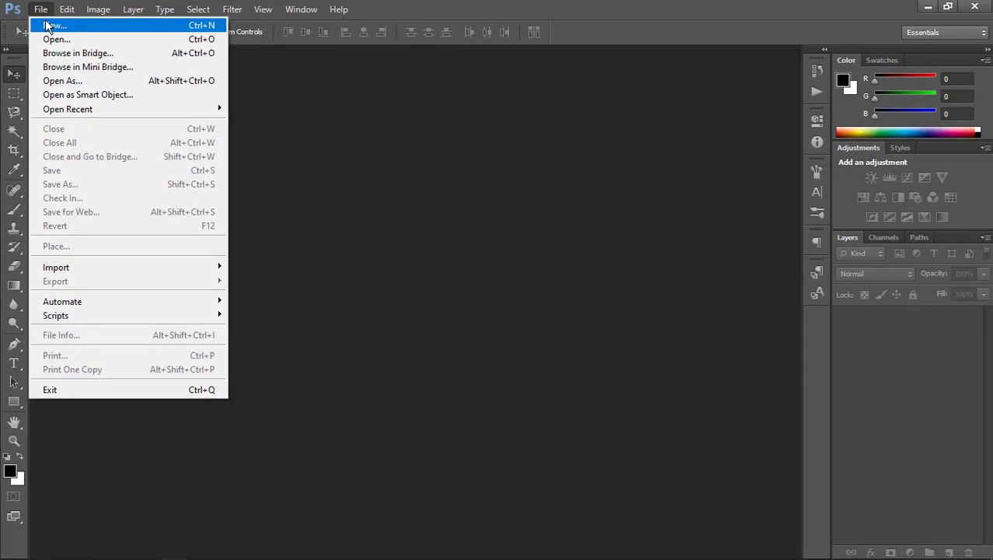
pyautogui.click(48, 26)
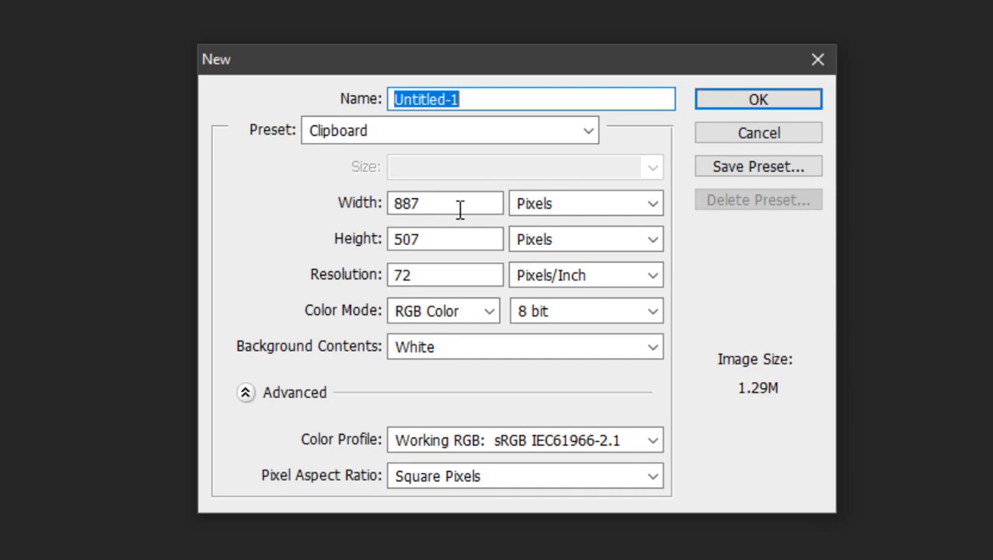
pyautogui.doubleClick(460, 205)
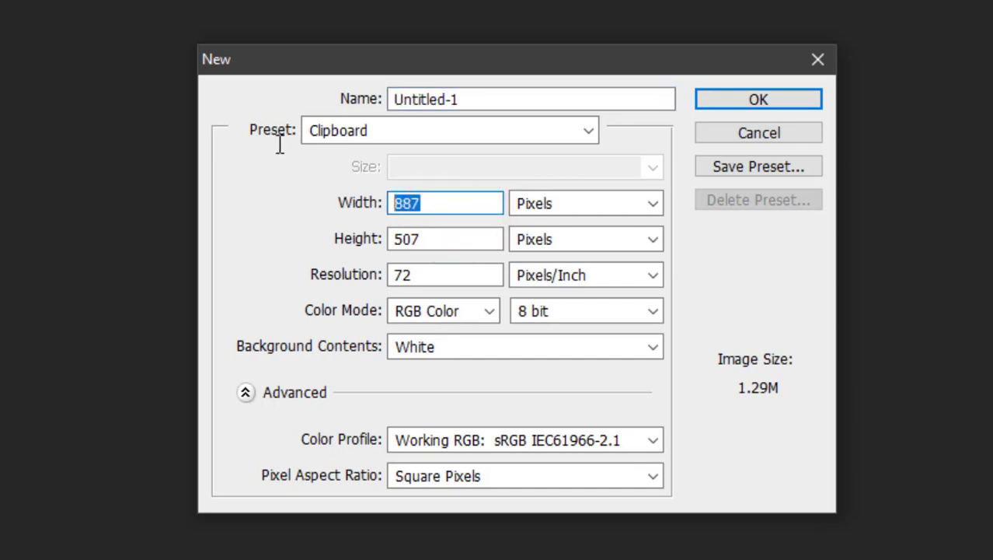
pyautogui.write('128')
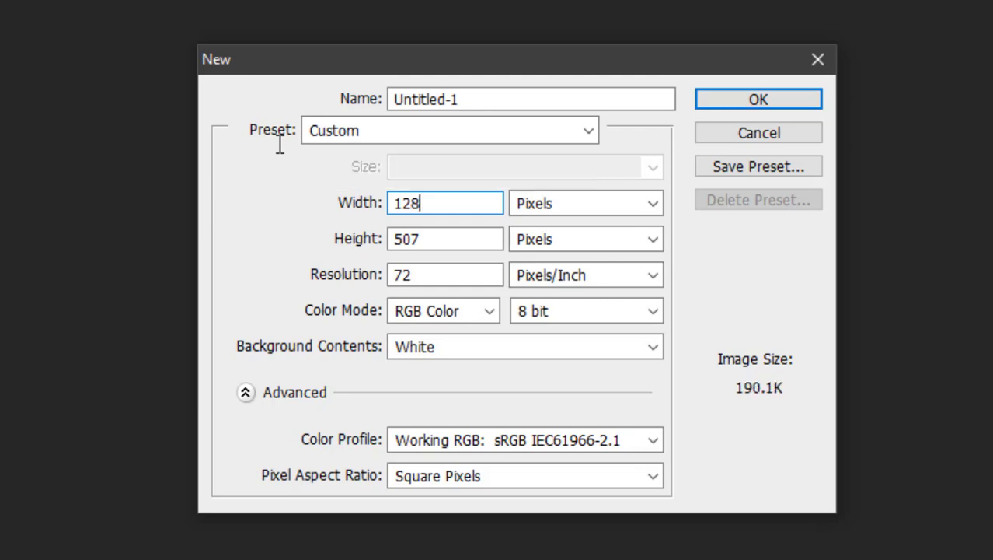
pyautogui.write('0')
pyautogui.press('Tab')
pyautogui.press('Tab')
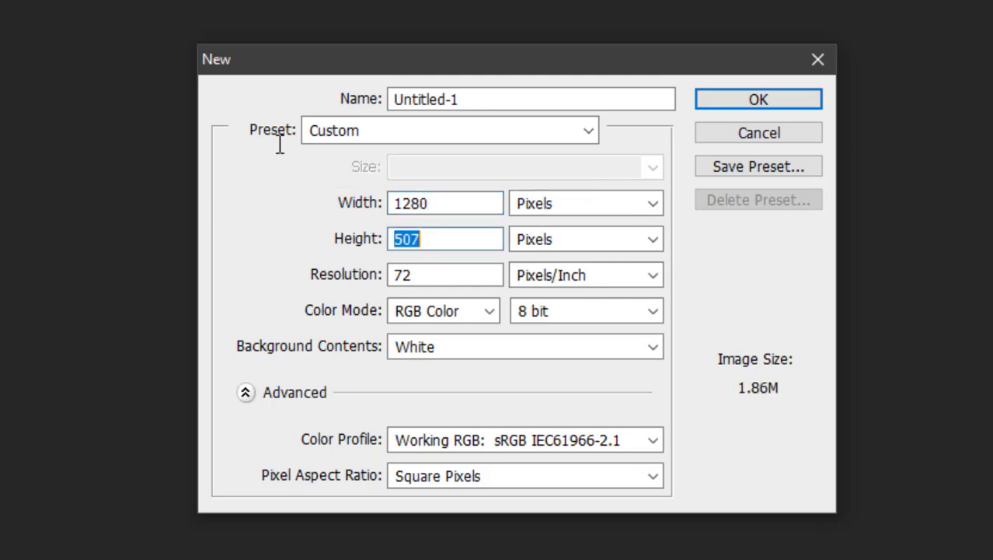
pyautogui.write('720')
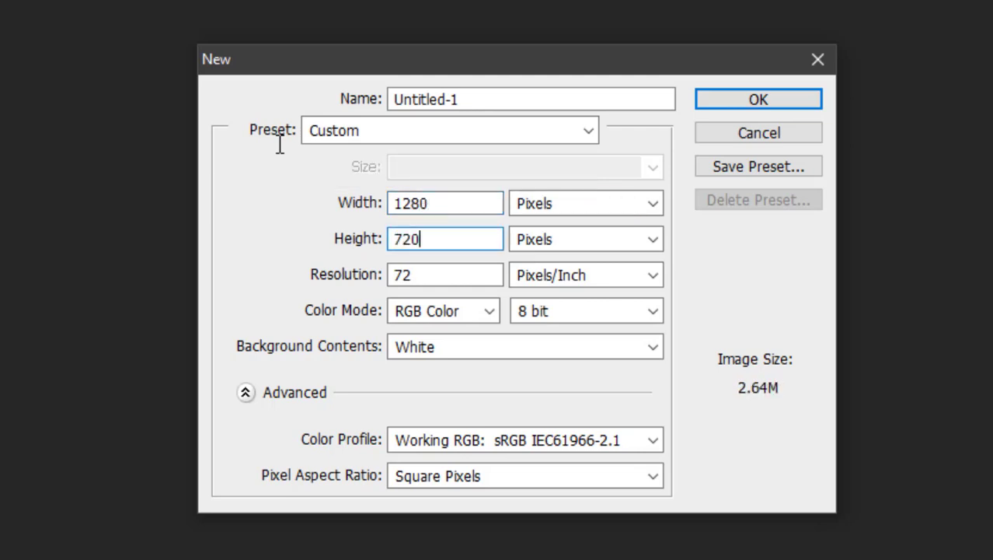
# Step: Set the new document's resolution to 150 pixels/inch, keeping the size in pixels, and create the document
pyautogui.click(584, 206)
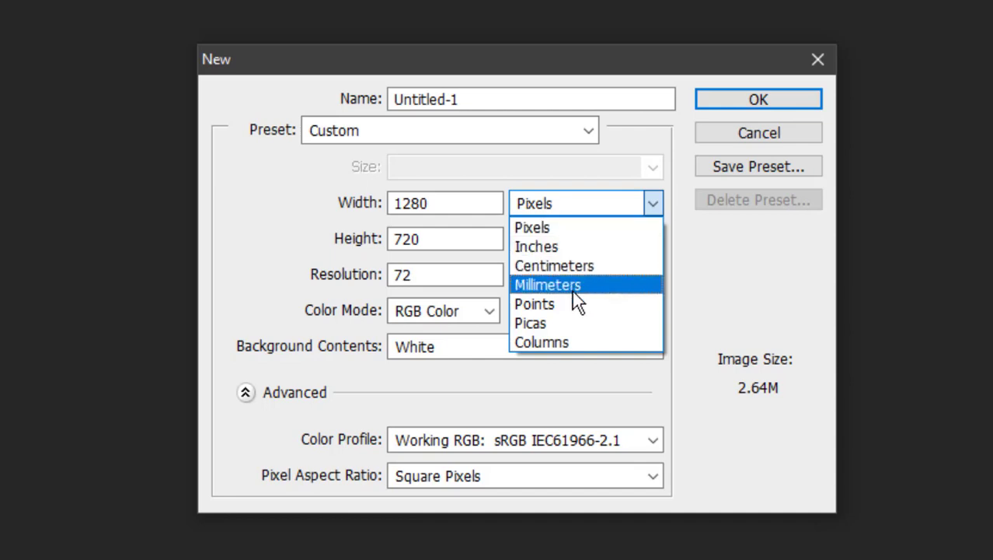
pyautogui.click(585, 204)
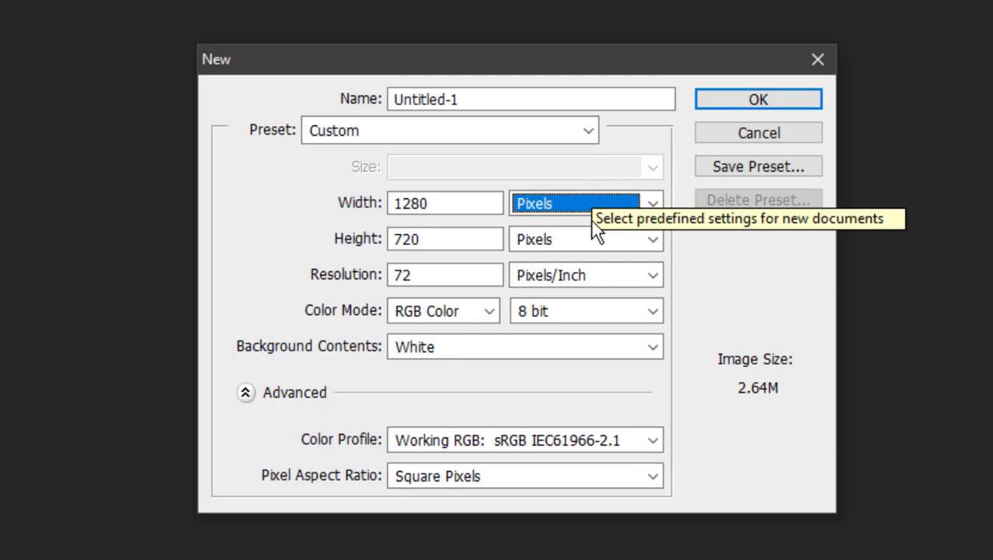
pyautogui.click(420, 272)
pyautogui.moveTo(420, 272); pyautogui.dragTo(390, 262)
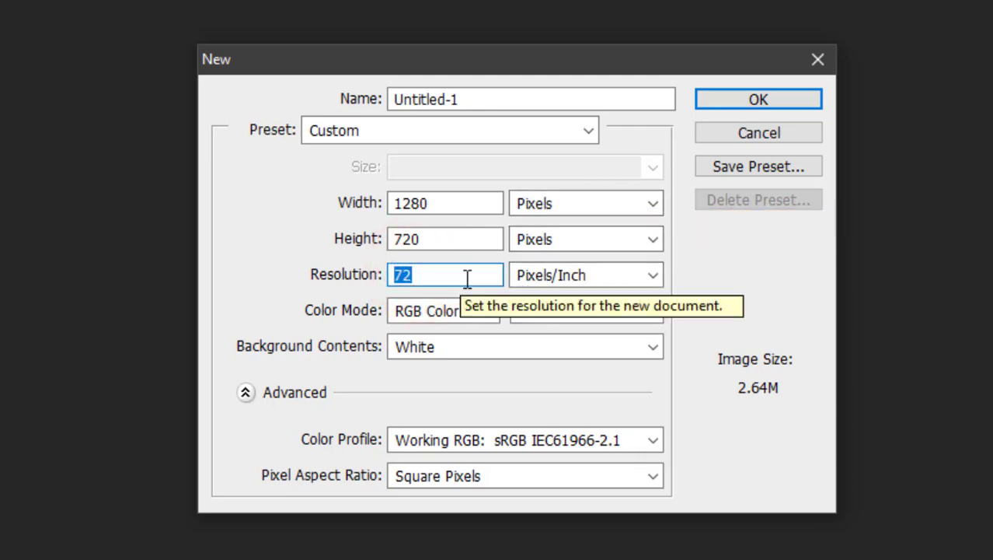
pyautogui.click(519, 278)
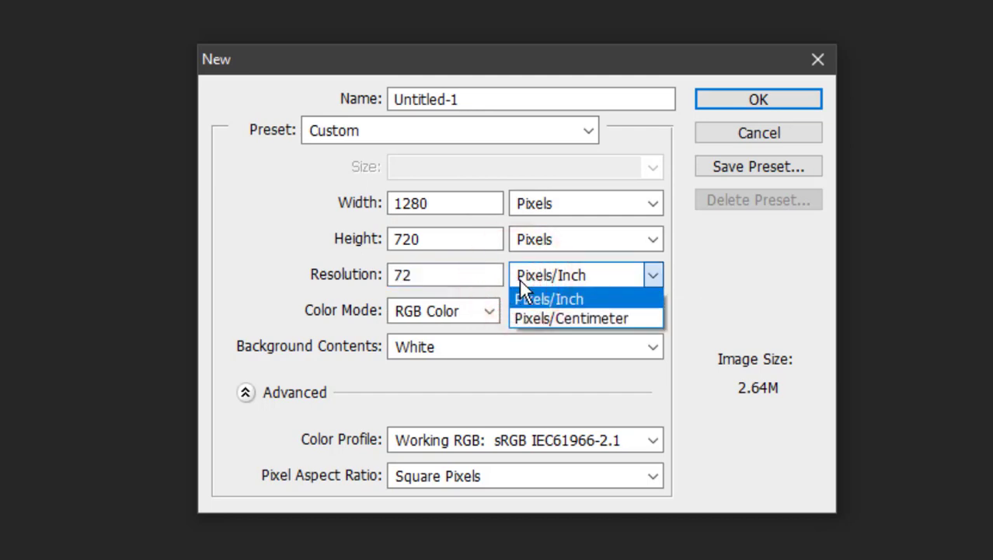
pyautogui.click(481, 280)
pyautogui.moveTo(483, 274); pyautogui.dragTo(351, 250)
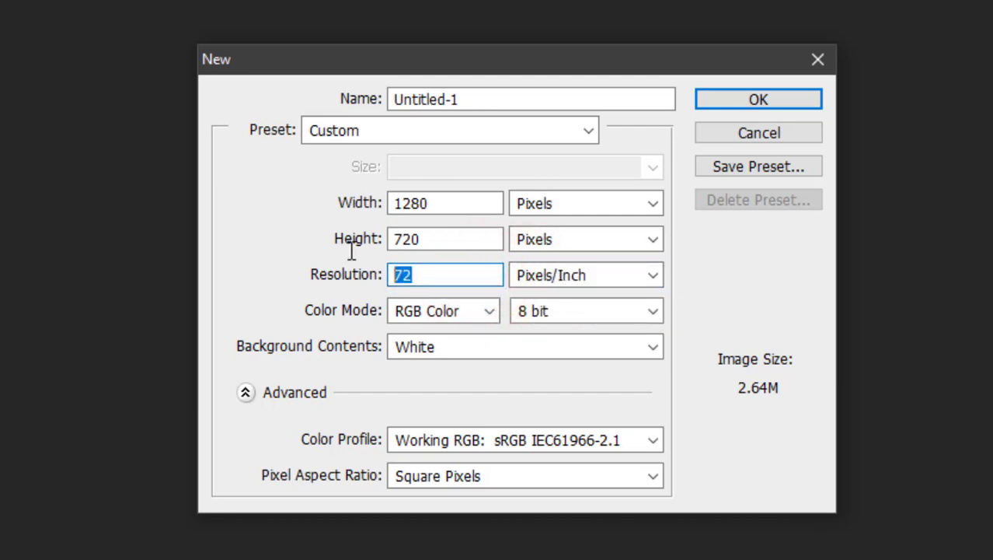
pyautogui.write('150')
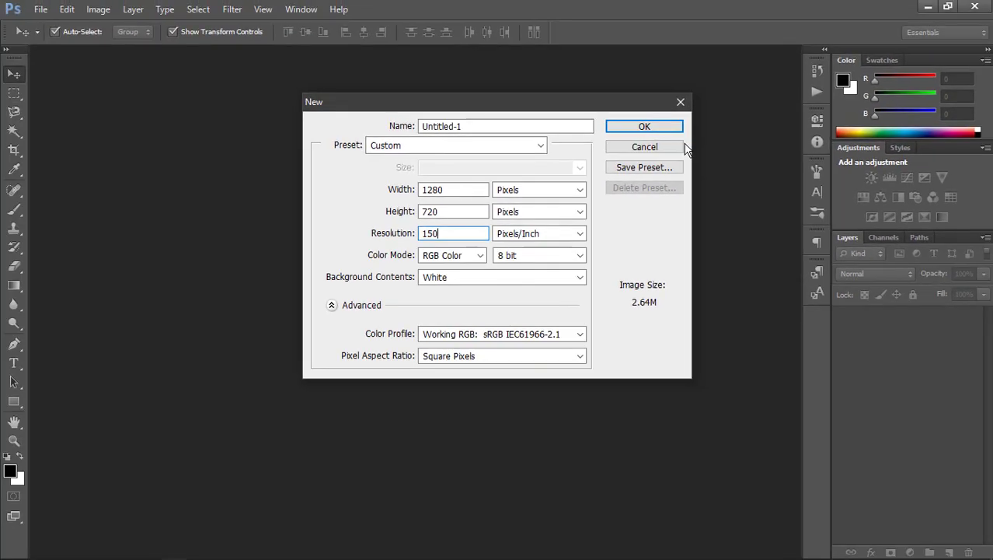
pyautogui.click(666, 126)
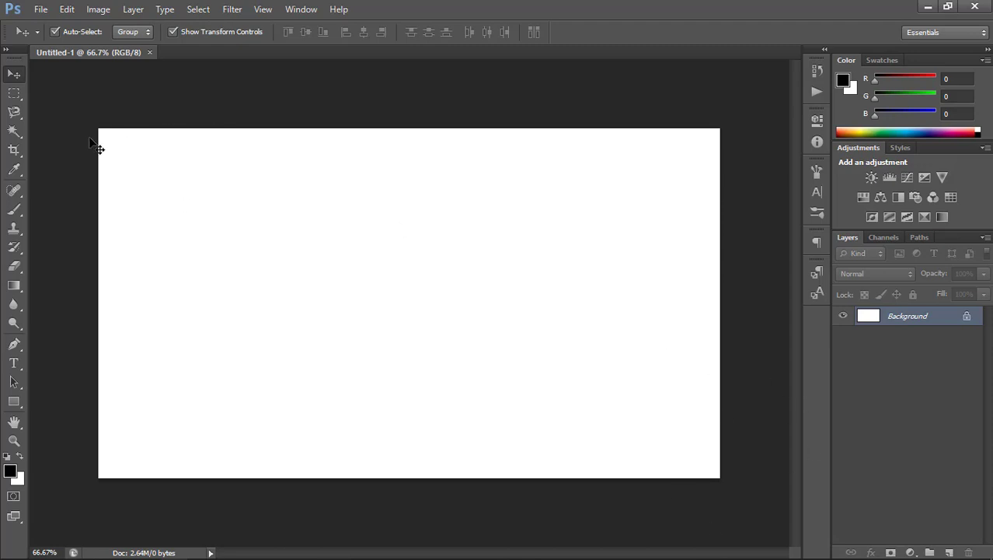
# Step: Close the blank document and open Thumbnail.psd from the Desain Gratis folder, closing it after viewing
pyautogui.click(150, 52)
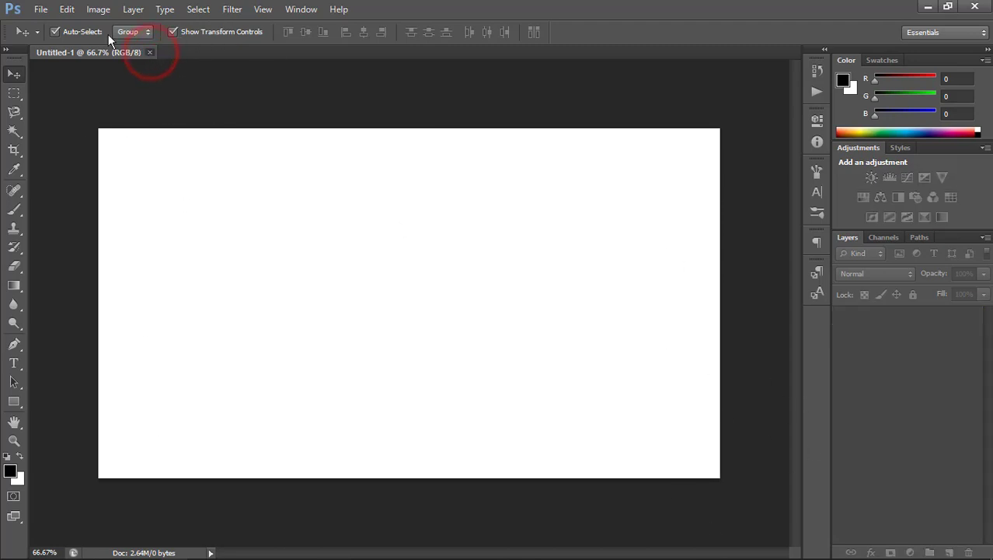
pyautogui.click(41, 10)
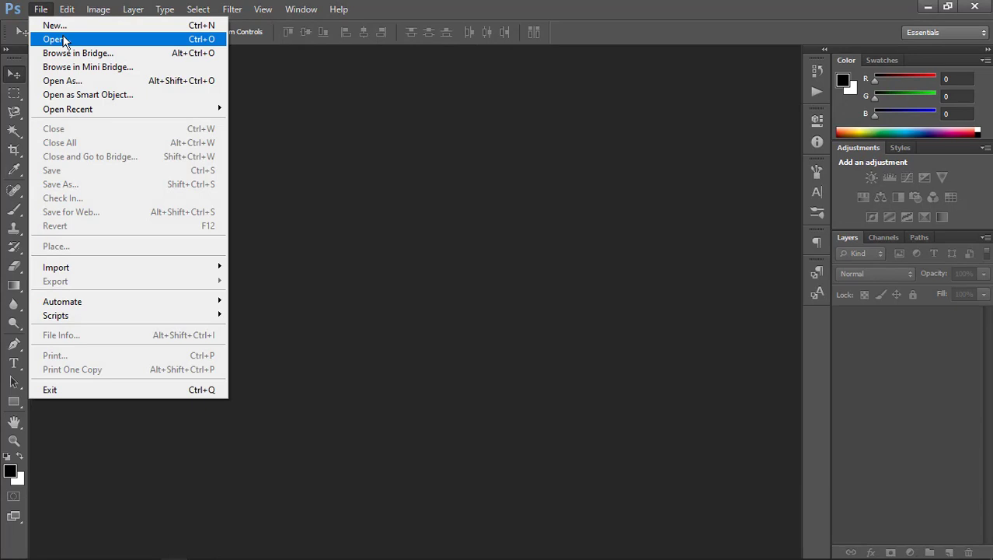
pyautogui.click(63, 39)
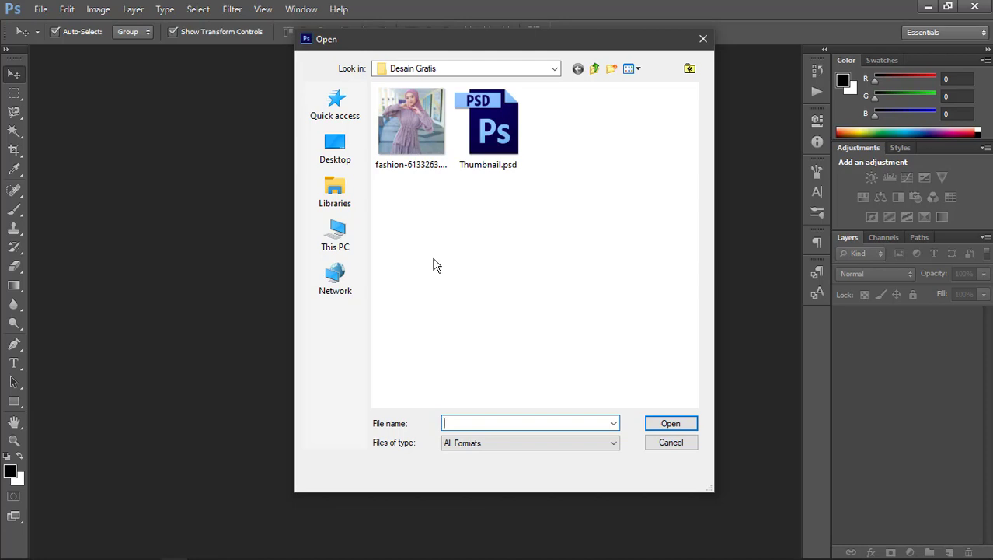
pyautogui.click(417, 170)
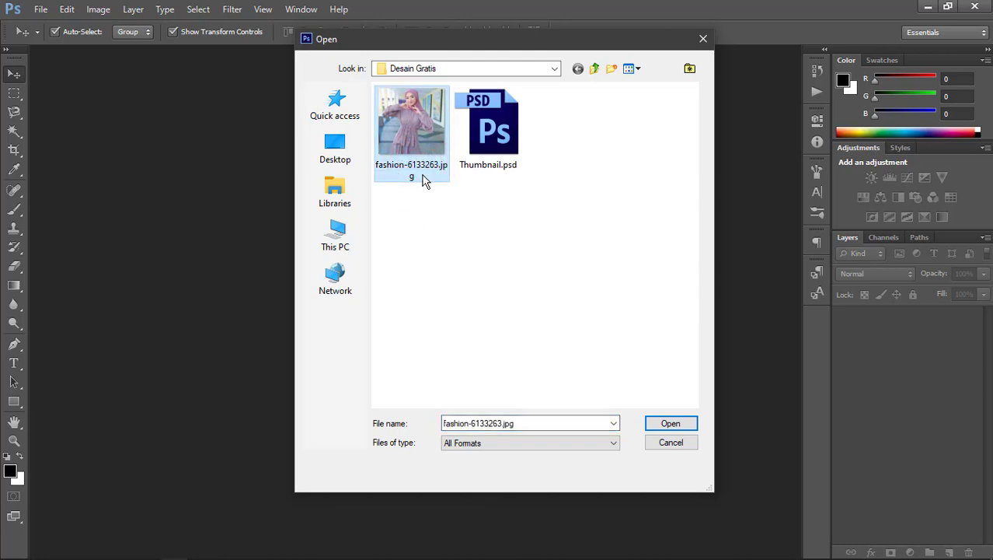
pyautogui.click(470, 262)
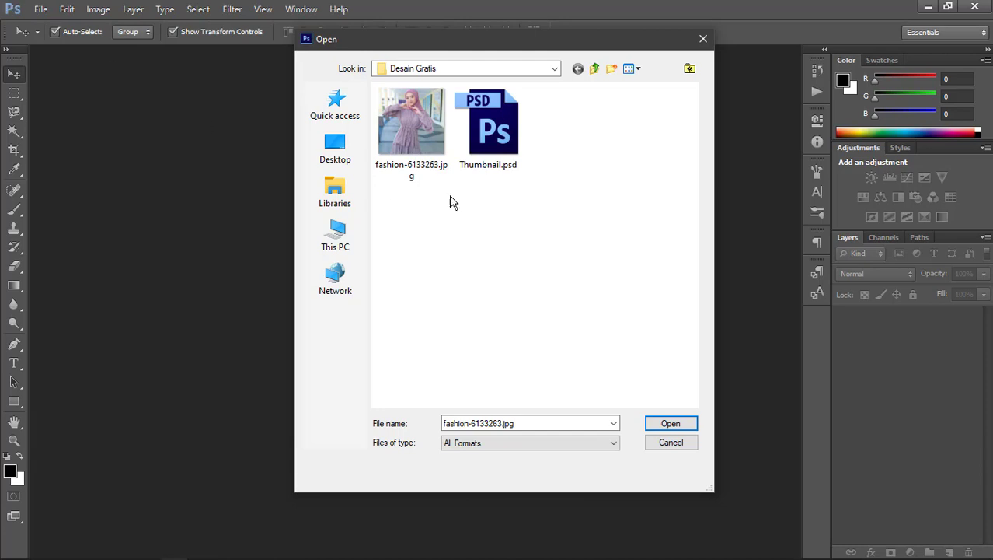
pyautogui.doubleClick(487, 123)
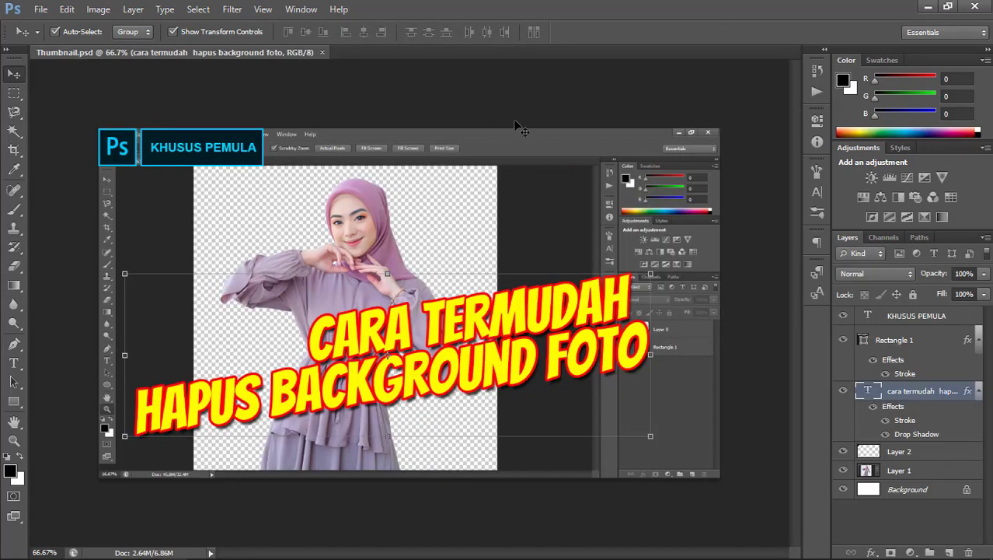
pyautogui.click(321, 52)
pyautogui.click(41, 10)
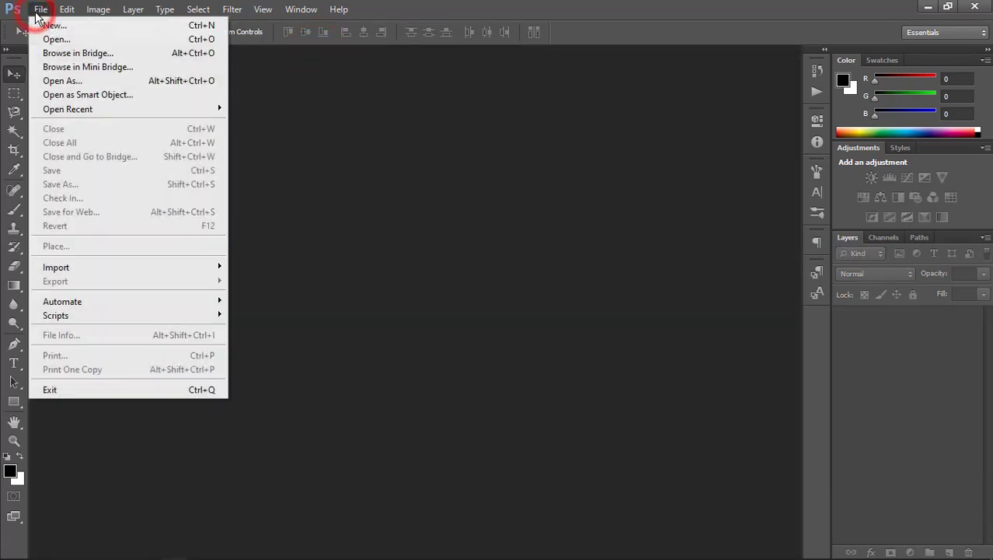
pyautogui.click(42, 21)
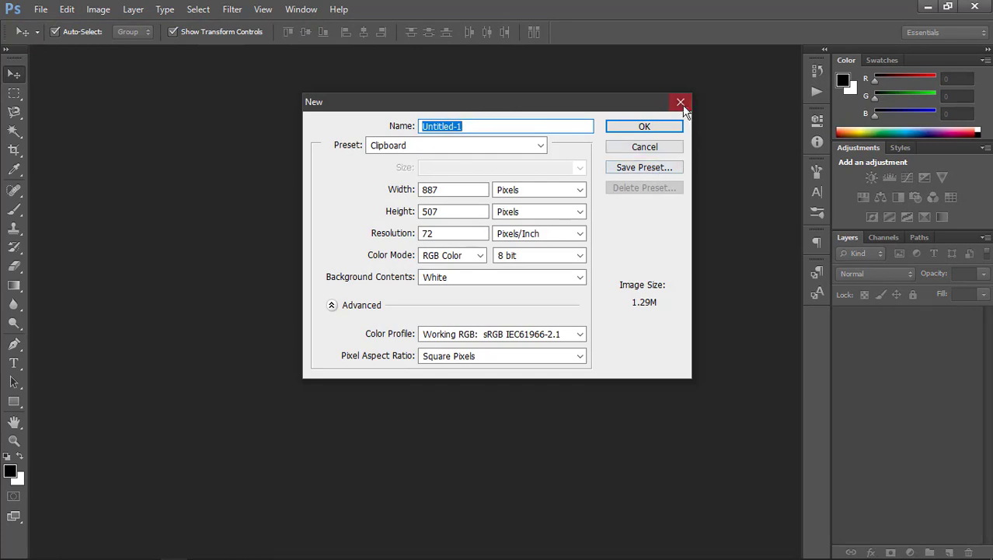
pyautogui.click(683, 99)
# Step: Open the photo fashion-6133263.jpg from the Desain Gratis folder
pyautogui.click(39, 11)
pyautogui.click(42, 38)
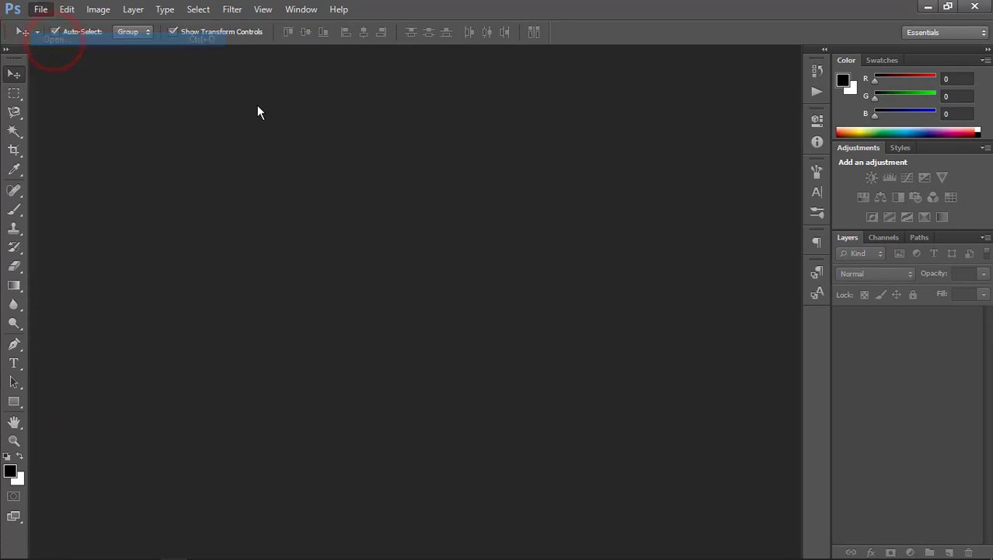
pyautogui.click(411, 134)
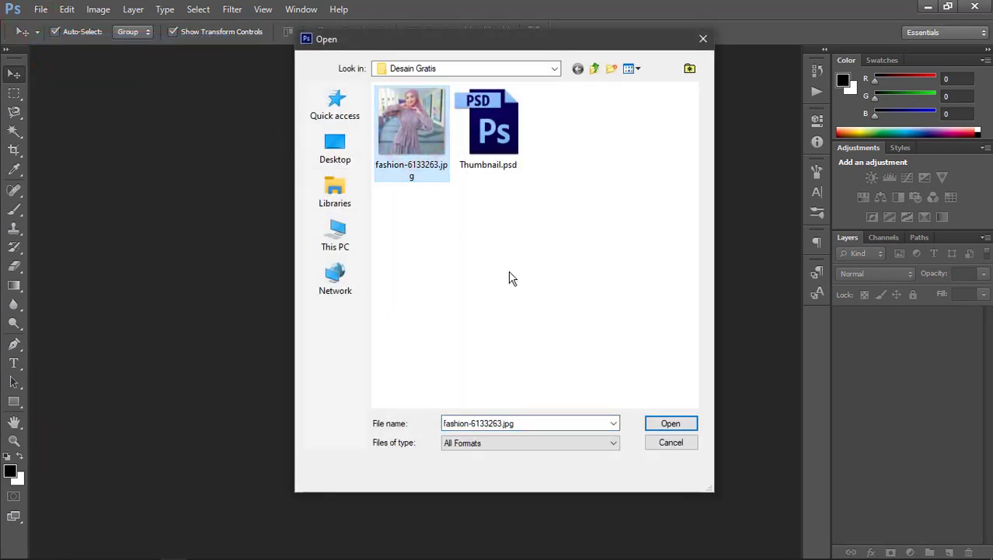
pyautogui.click(656, 422)
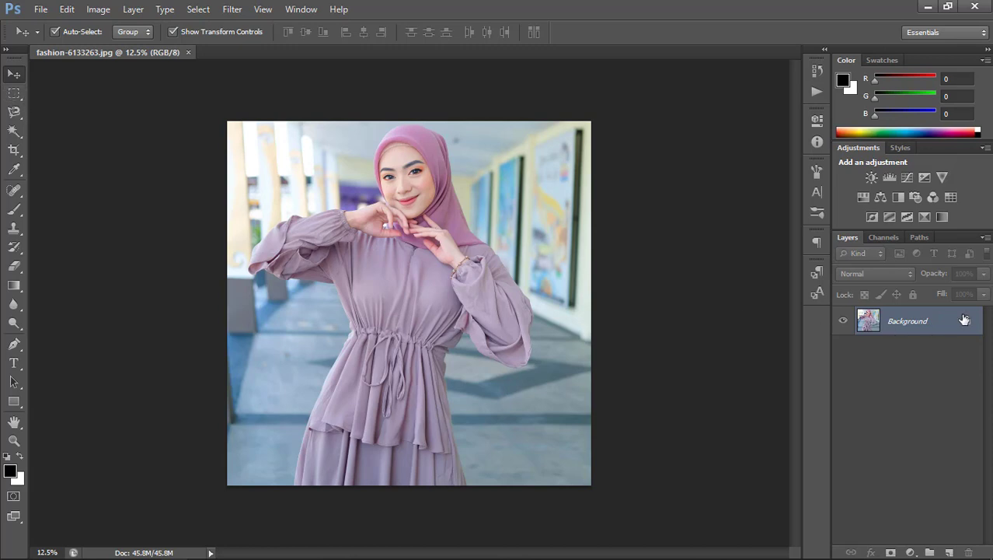
# Step: Try an Eraser stroke across the dress on the photo's locked background layer and undo it
pyautogui.press('e')
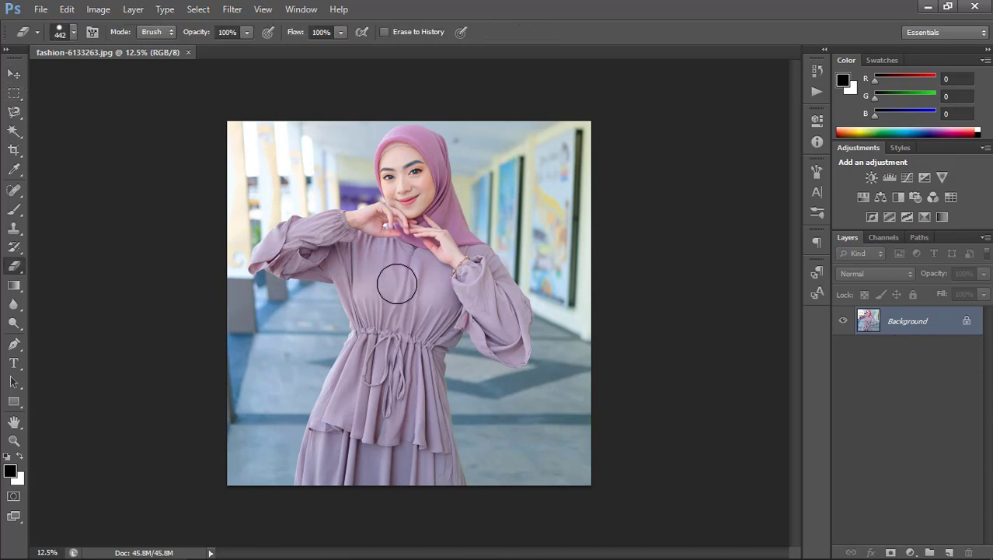
pyautogui.moveTo(397, 284); pyautogui.dragTo(499, 272)
pyautogui.hotkey('ctrl', 'z')
pyautogui.rightClick(949, 334)
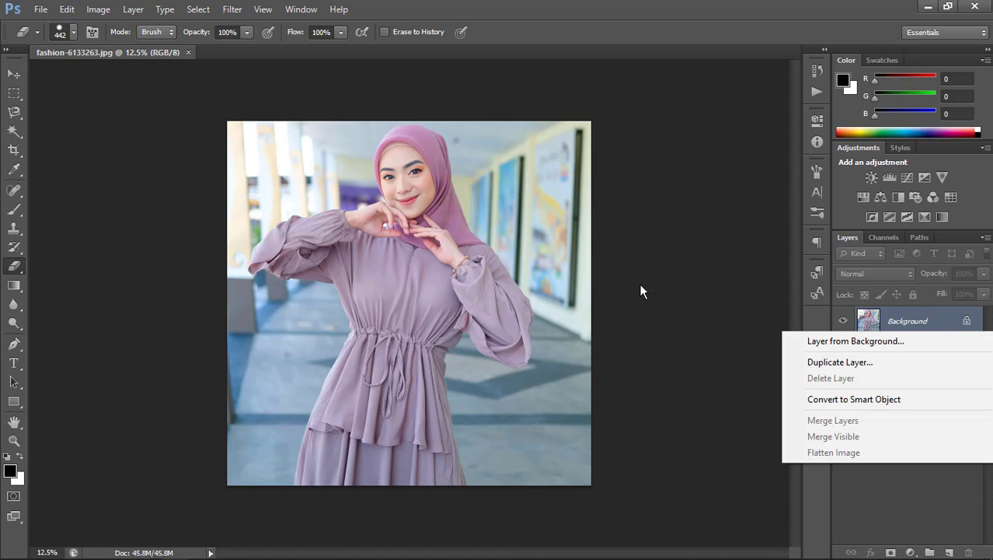
pyautogui.click(68, 133)
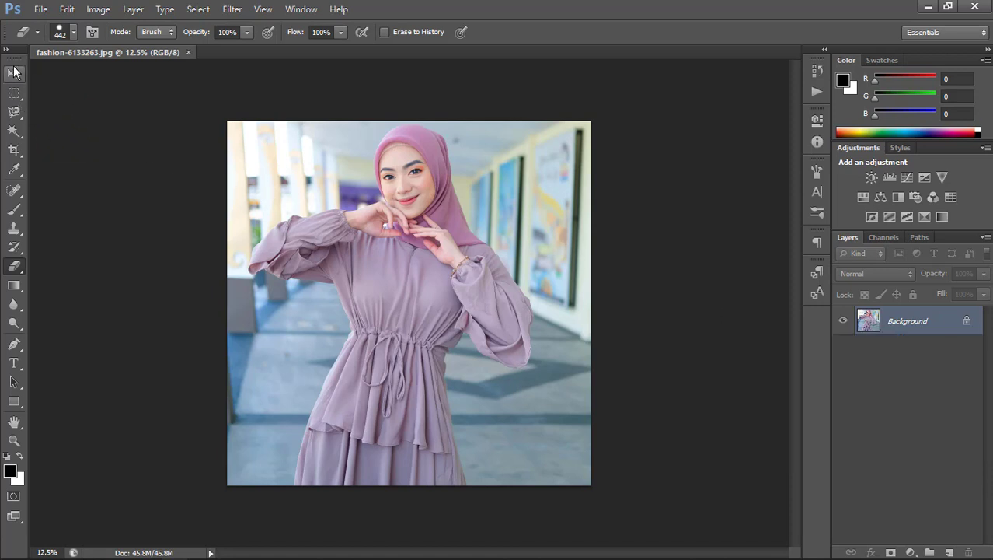
# Step: Close the photo and set up a new document 1280 pixels wide and 800 pixels high
pyautogui.click(189, 53)
pyautogui.click(40, 9)
pyautogui.click(54, 26)
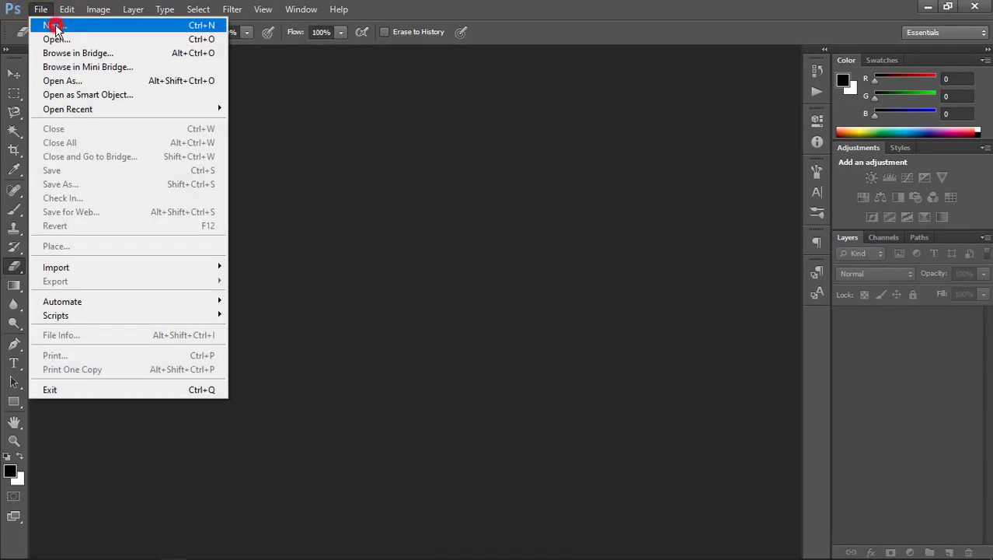
pyautogui.doubleClick(463, 192)
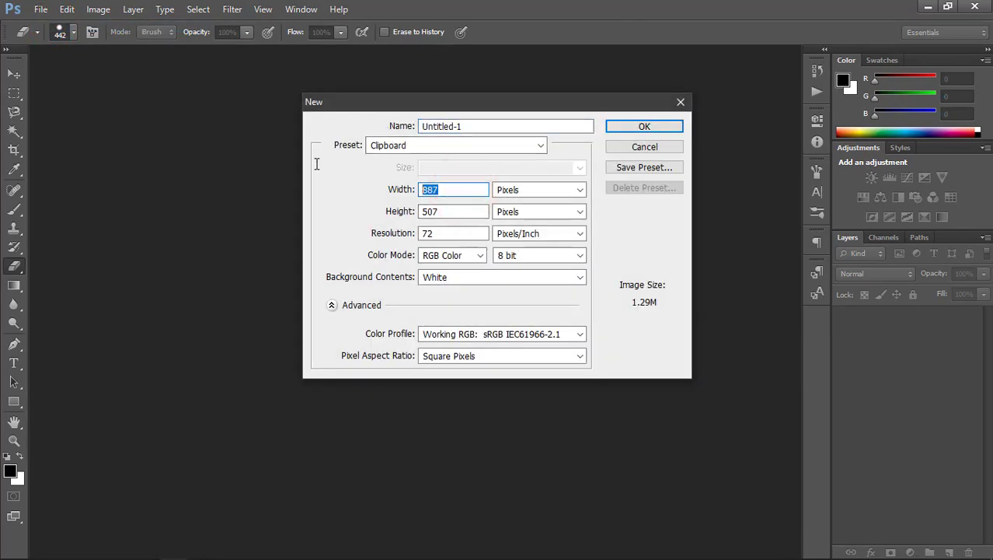
pyautogui.write('1280')
pyautogui.press('Tab')
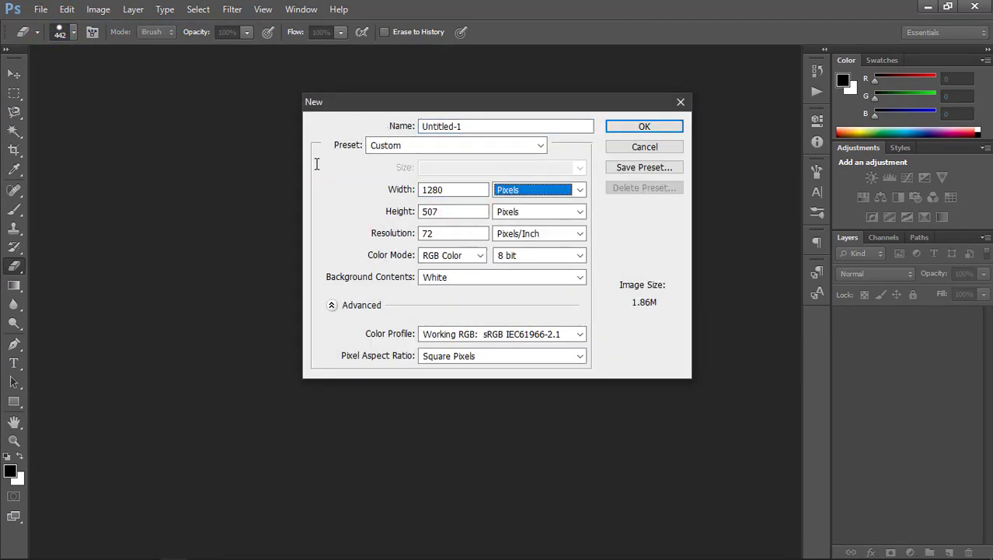
pyautogui.press('Tab')
pyautogui.write('800')
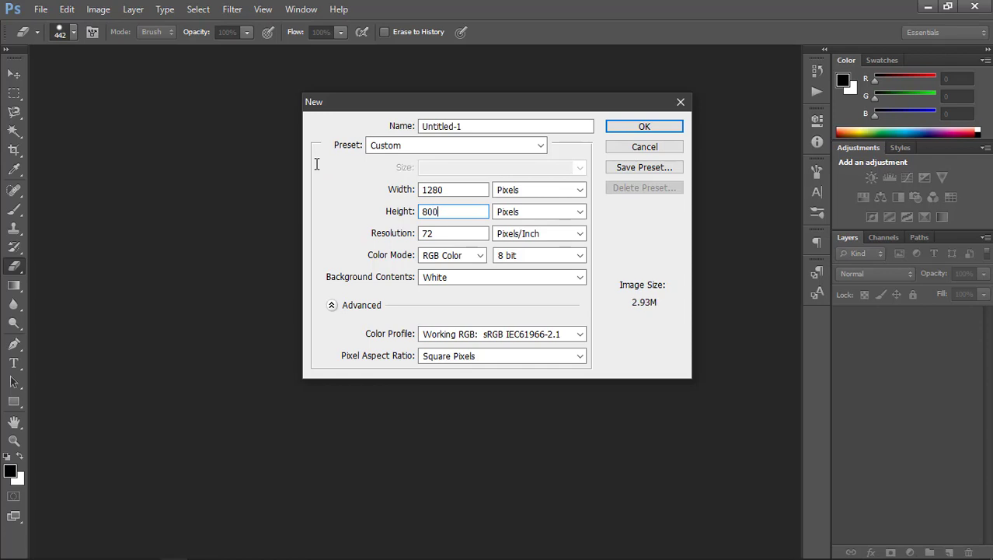
# Step: Set the resolution to 150 pixels/inch, create the document, and activate the Move tool
pyautogui.doubleClick(447, 234)
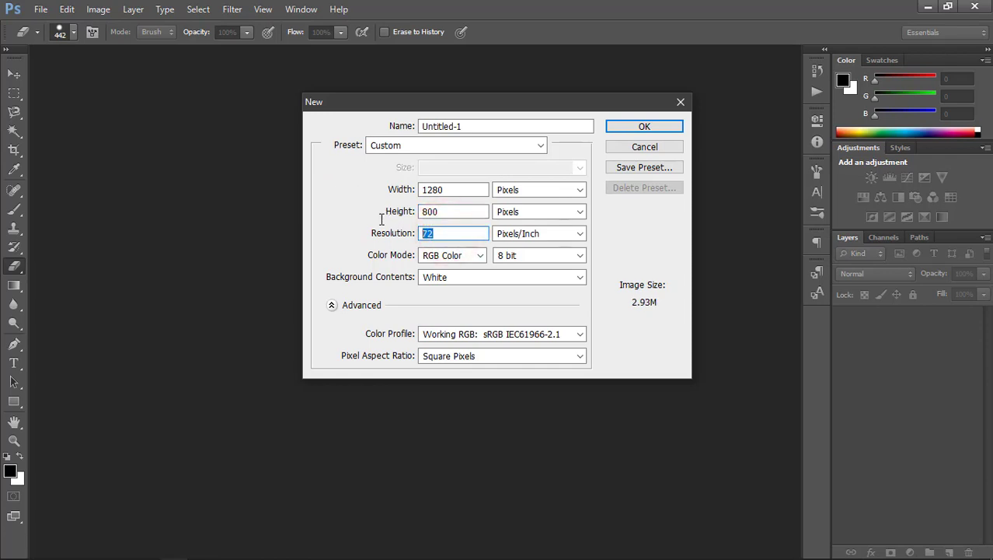
pyautogui.write('150')
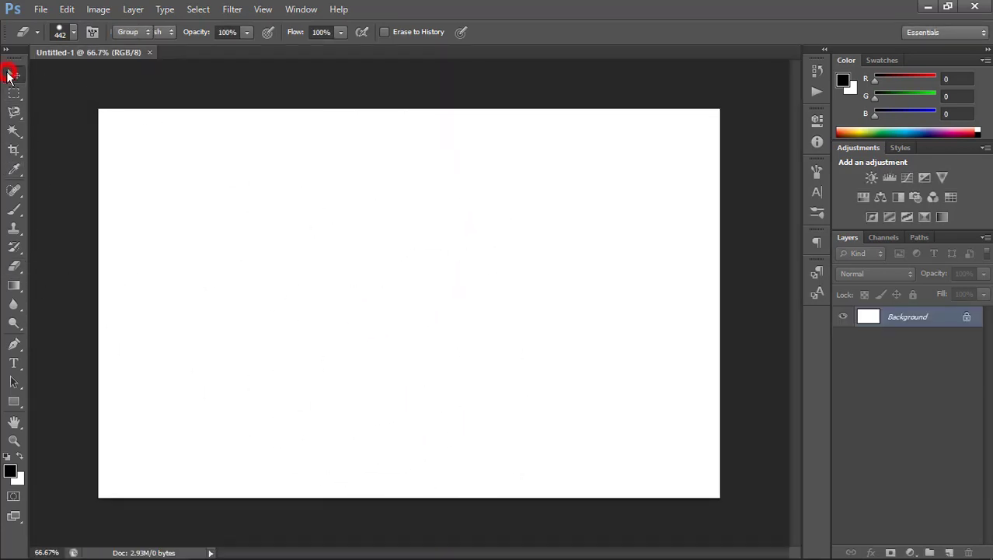
pyautogui.click(14, 74)
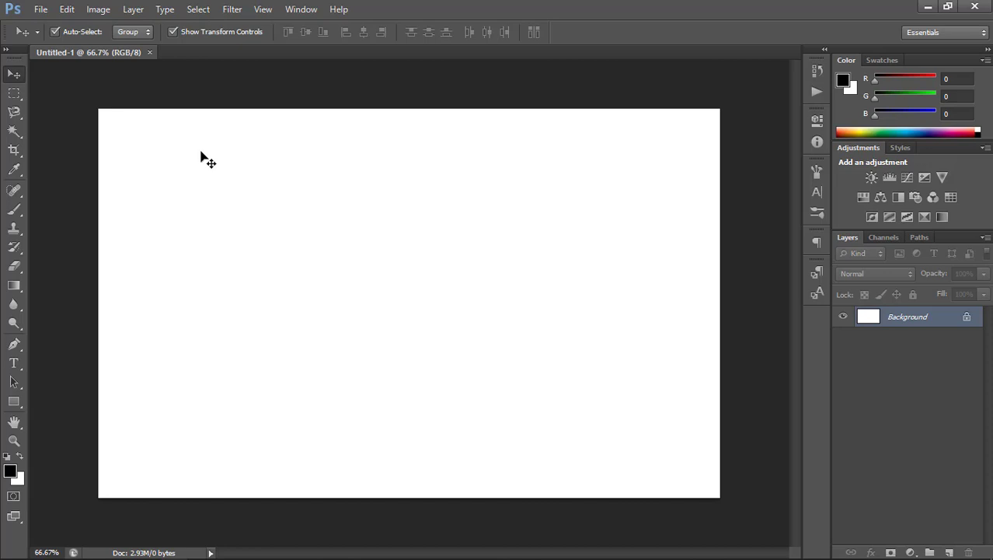
pyautogui.click(46, 11)
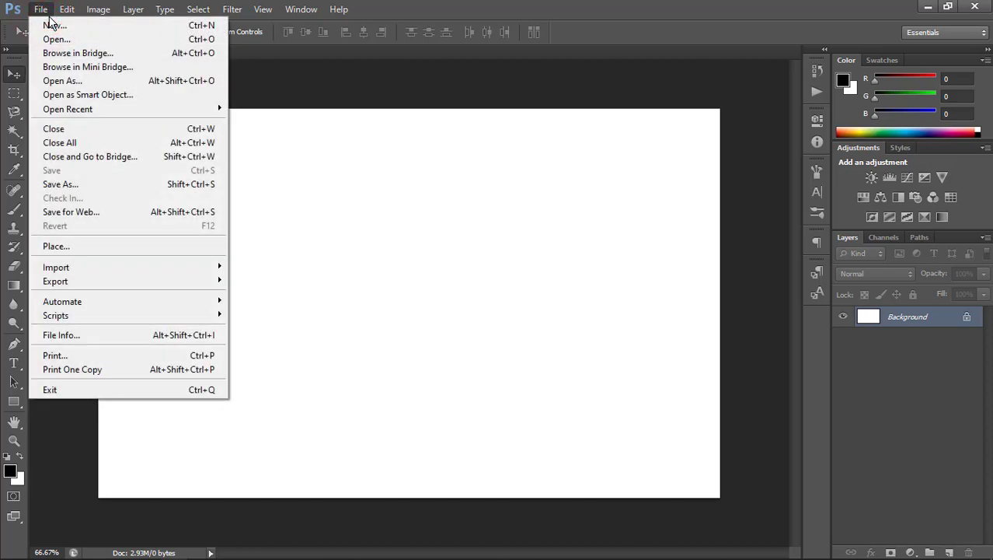
pyautogui.click(394, 247)
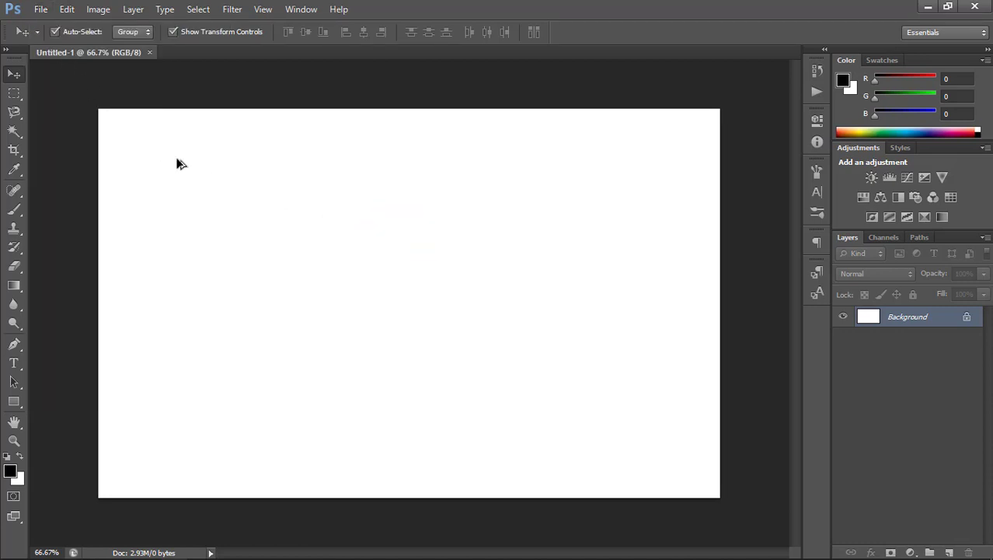
# Step: Switch to the browser and copy the Pixabay photo of the woman standing in the lake
pyautogui.hotkey('alt', 'Tab')
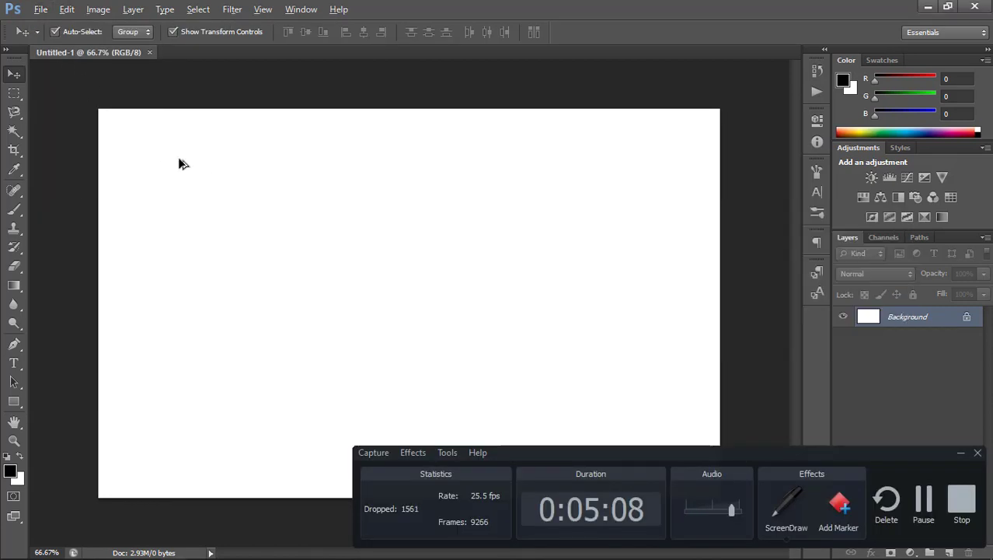
pyautogui.hotkey('alt', 'Tab')
pyautogui.press('Tab')
pyautogui.press('Tab')
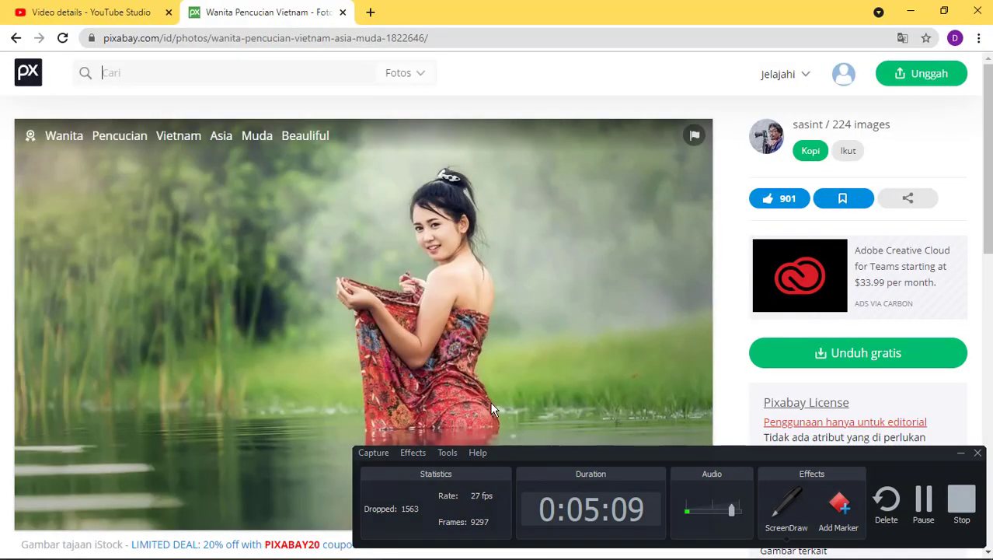
pyautogui.click(961, 451)
pyautogui.moveTo(489, 421)
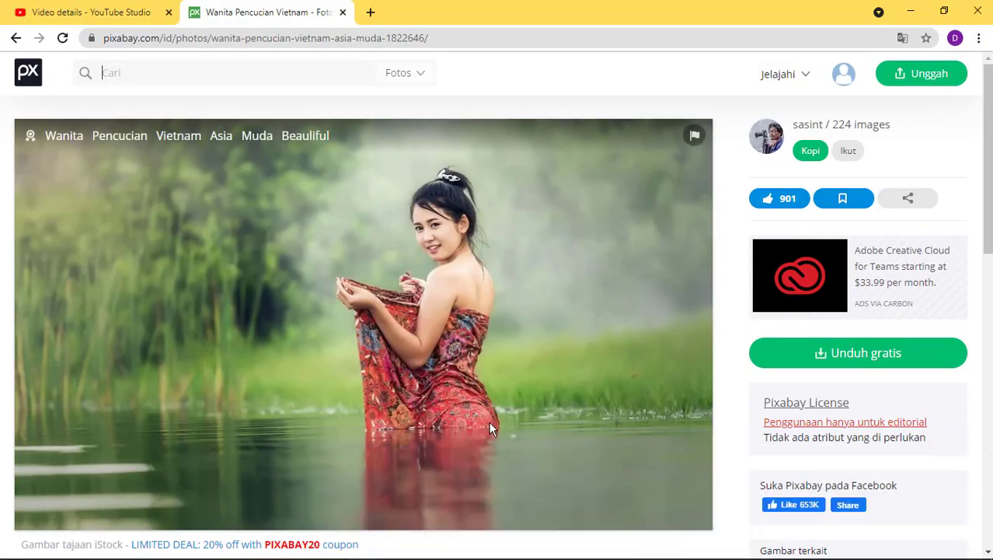
pyautogui.rightClick(247, 204)
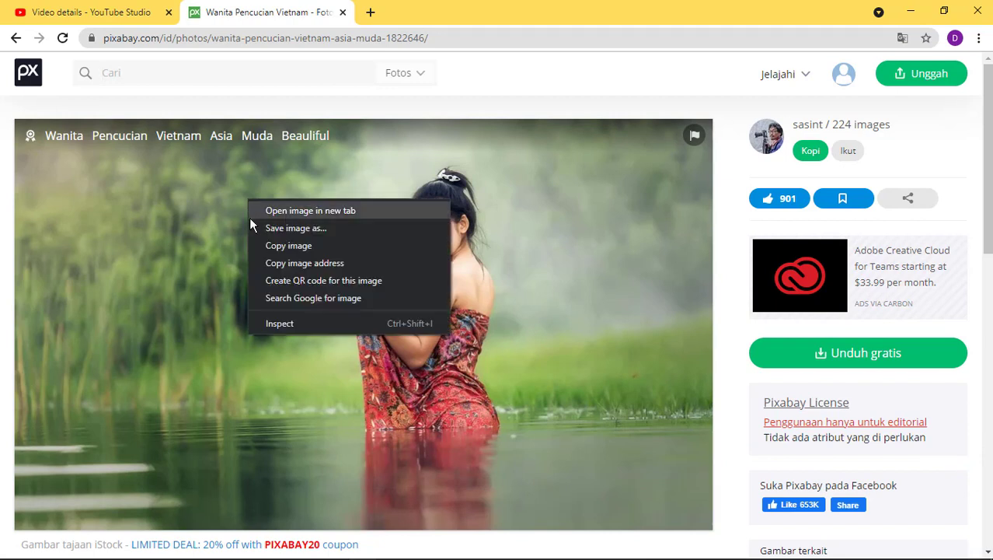
pyautogui.click(260, 244)
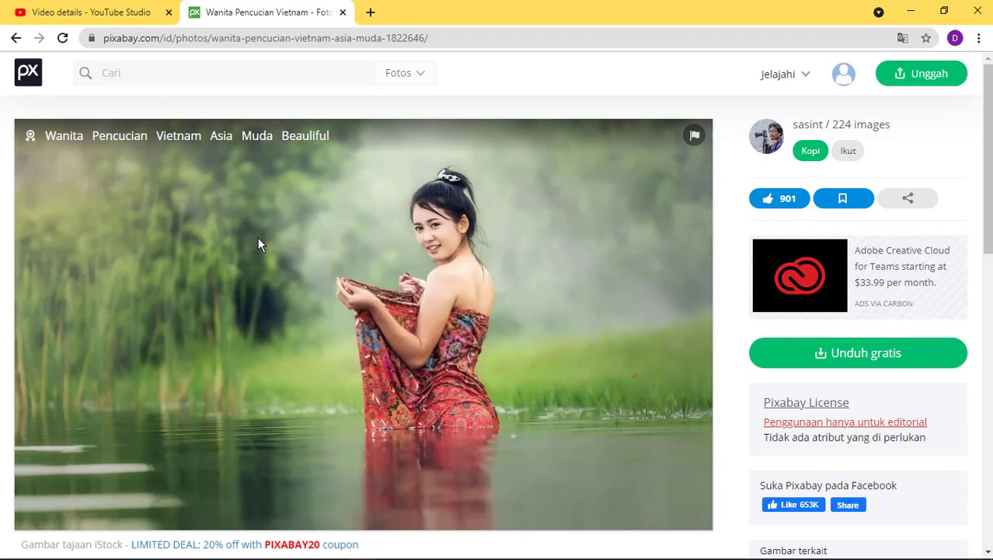
# Step: Return to Photoshop and paste the copied photo into the Untitled-1 document as a new layer
pyautogui.hotkey('alt', 'Tab')
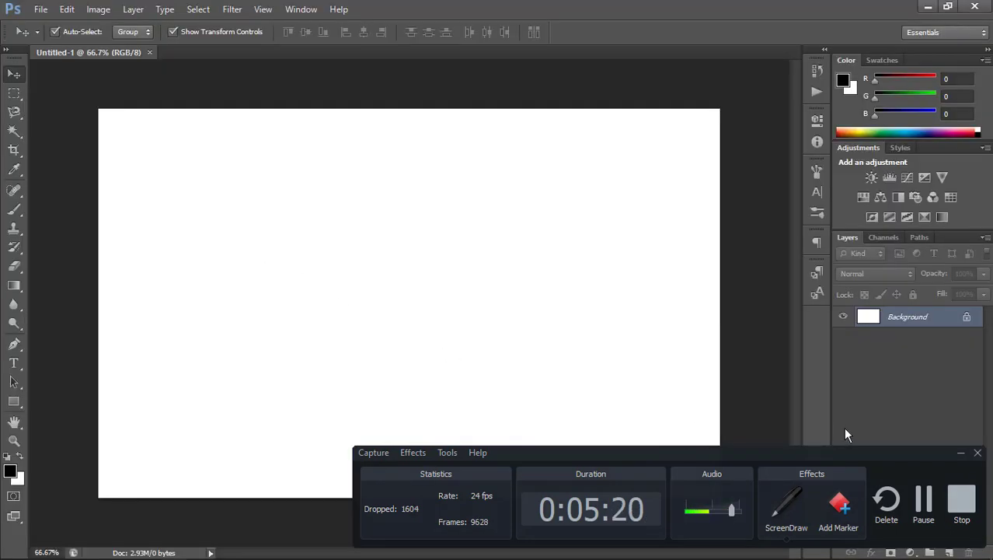
pyautogui.click(962, 452)
pyautogui.click(482, 314)
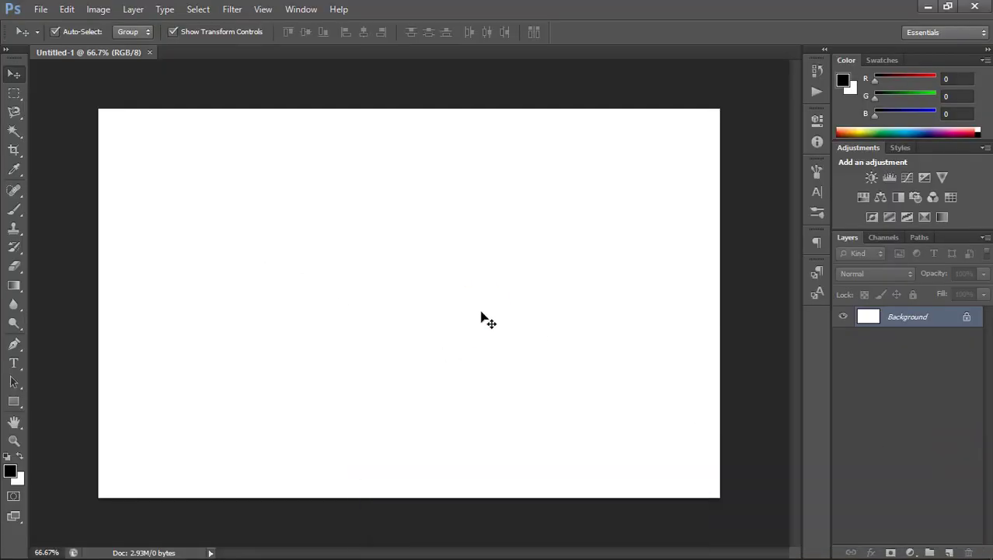
pyautogui.hotkey('ctrl', 'v')
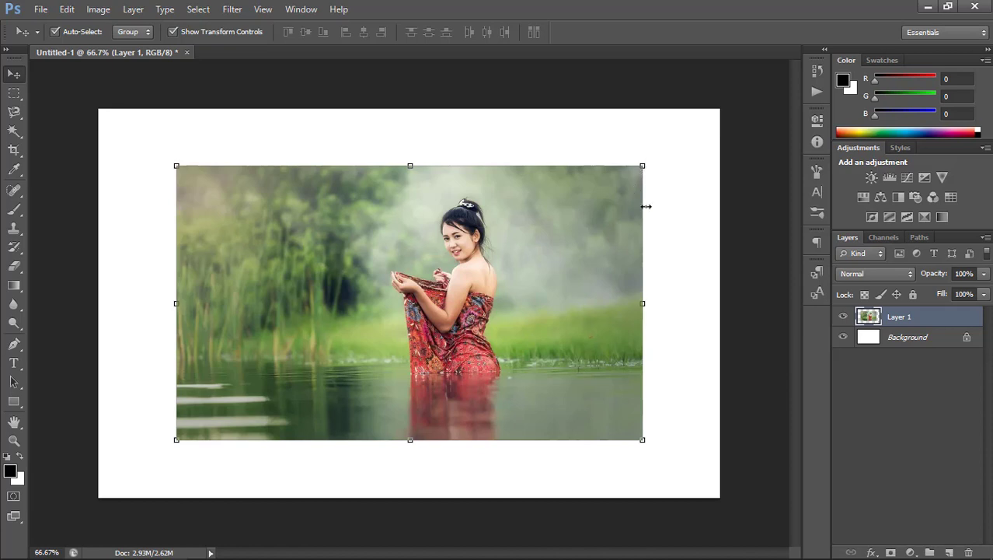
# Step: Move the pasted photo into the canvas's upper-left corner, and shift it about 0.31 in right and 0.42 in down
pyautogui.click(685, 247)
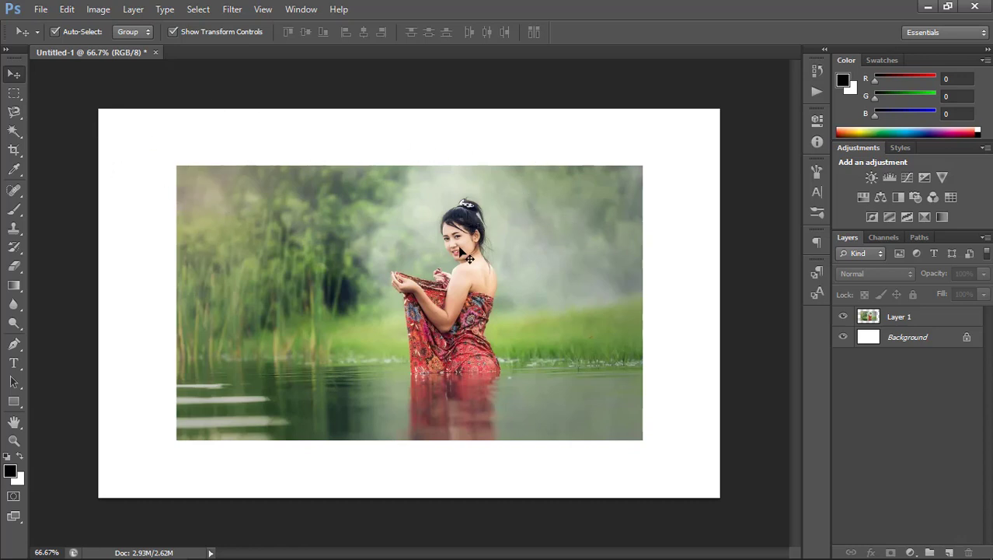
pyautogui.moveTo(442, 258); pyautogui.dragTo(362, 202)
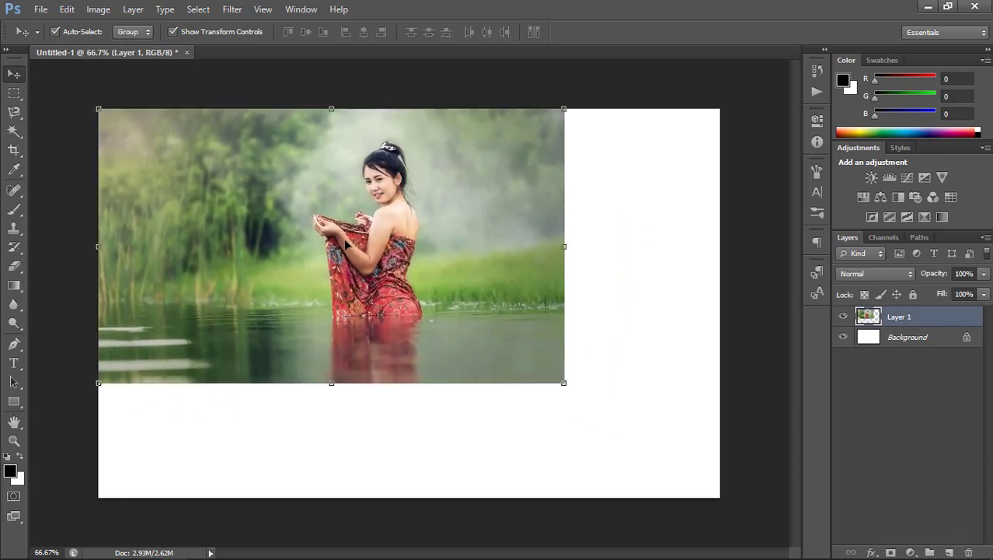
pyautogui.click(39, 8)
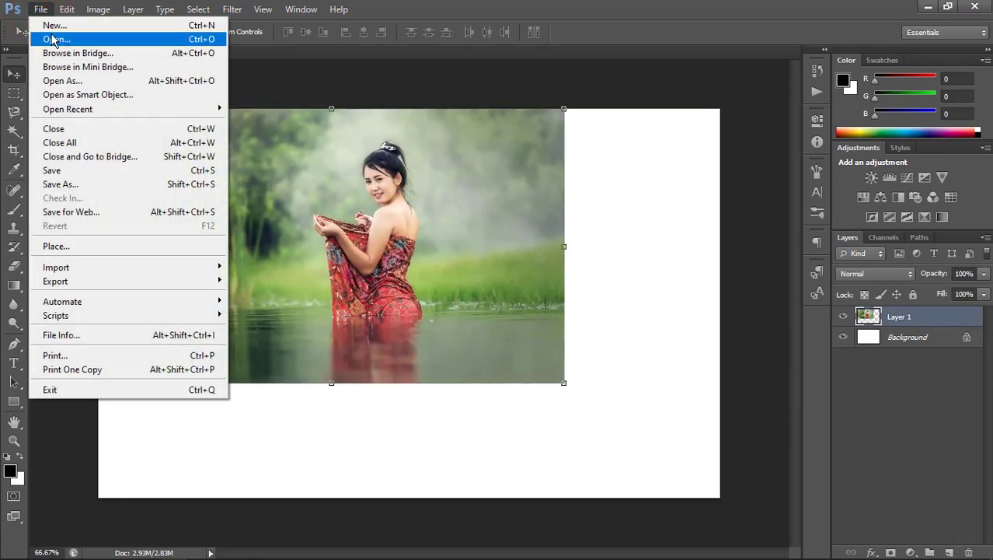
pyautogui.click(348, 164)
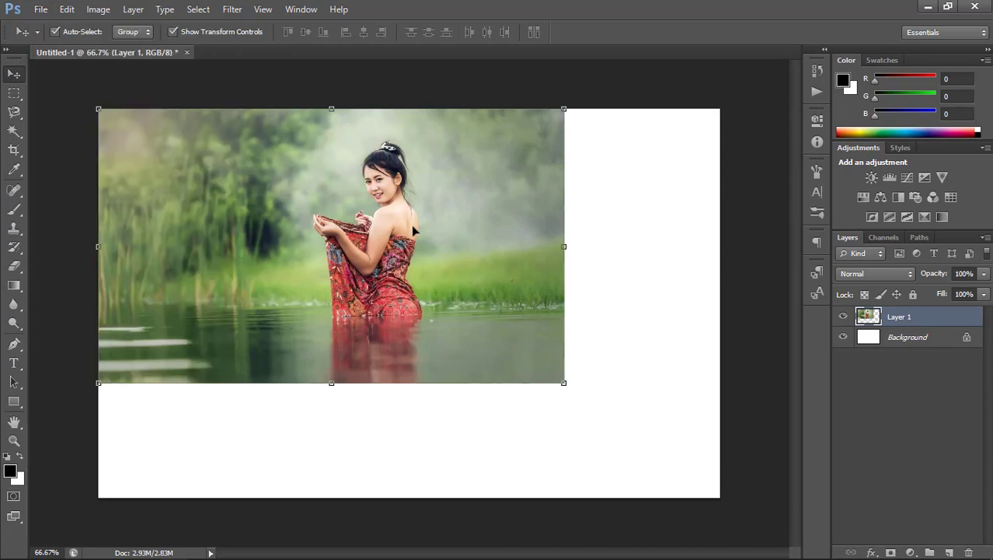
pyautogui.click(677, 273)
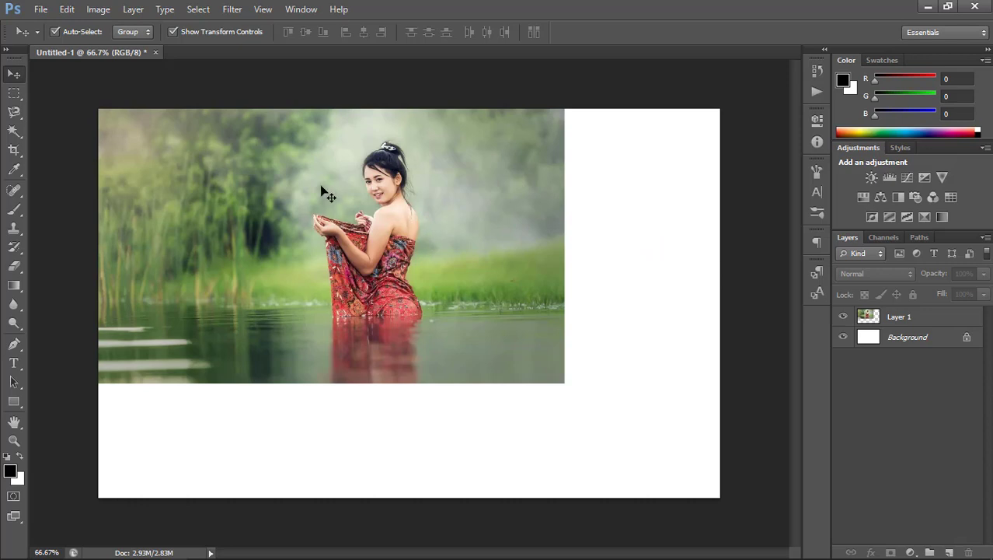
pyautogui.moveTo(285, 187); pyautogui.dragTo(311, 219)
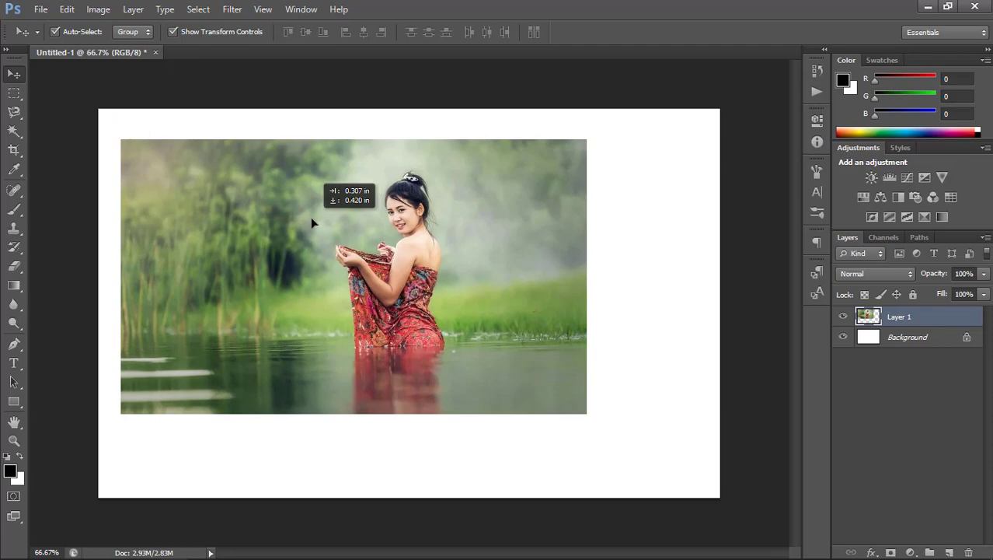
# Step: Open fashion-6133263.jpg from the Desain Gratis folder and try to move its locked background layer
pyautogui.click(35, 10)
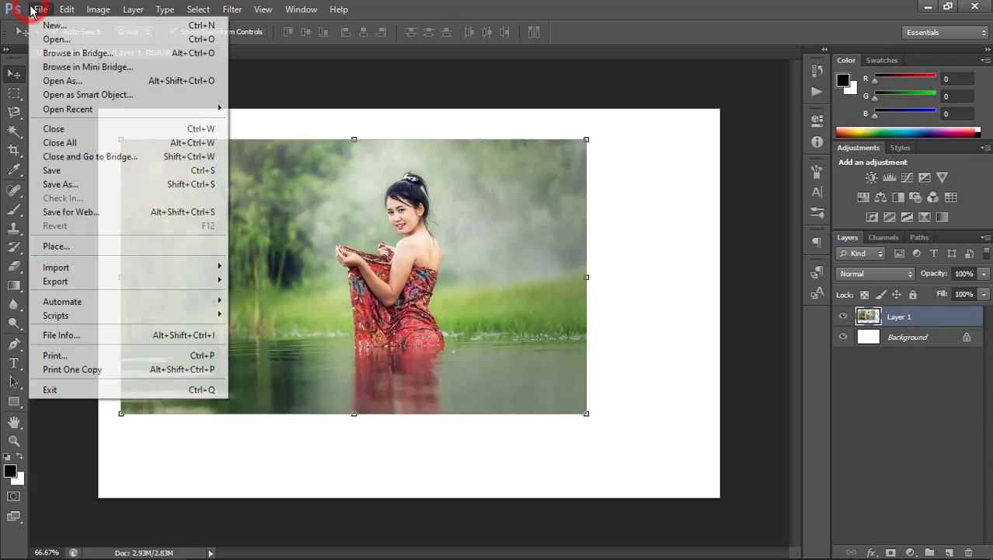
pyautogui.click(55, 39)
pyautogui.click(414, 159)
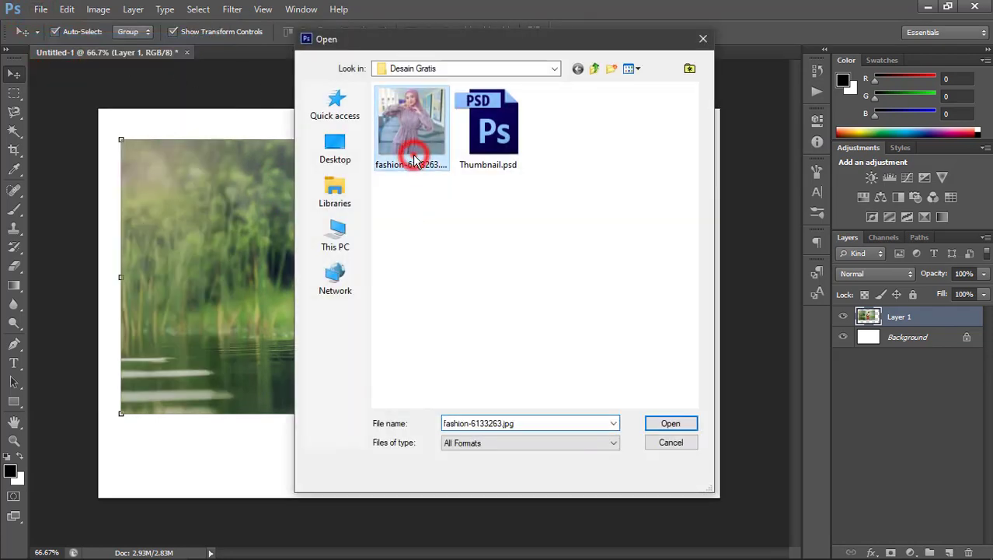
pyautogui.doubleClick(415, 159)
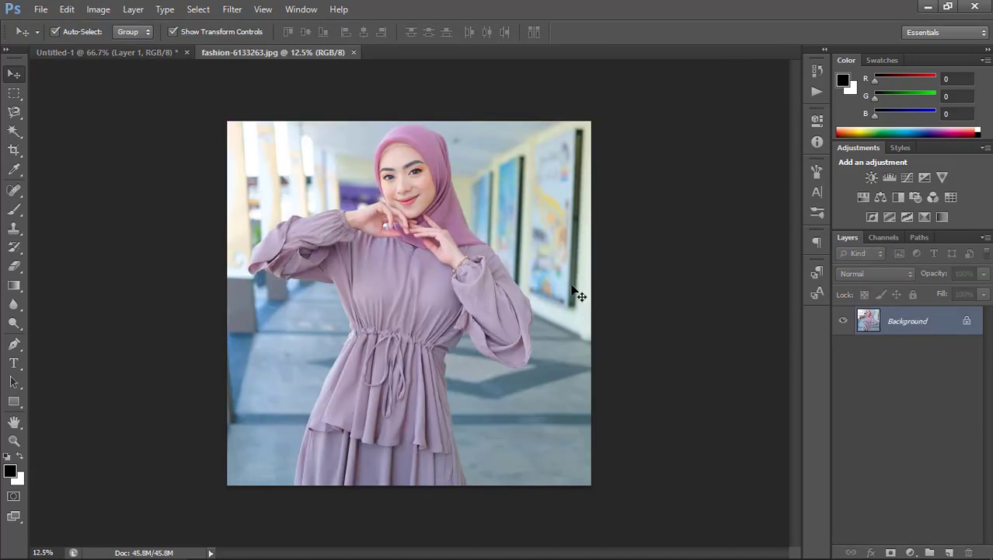
pyautogui.moveTo(435, 248); pyautogui.dragTo(532, 244)
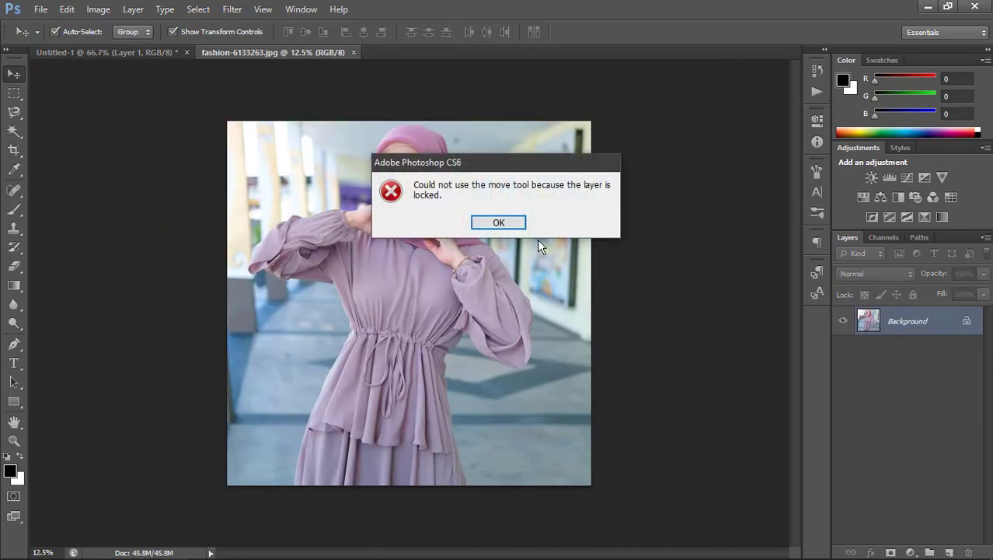
pyautogui.click(522, 224)
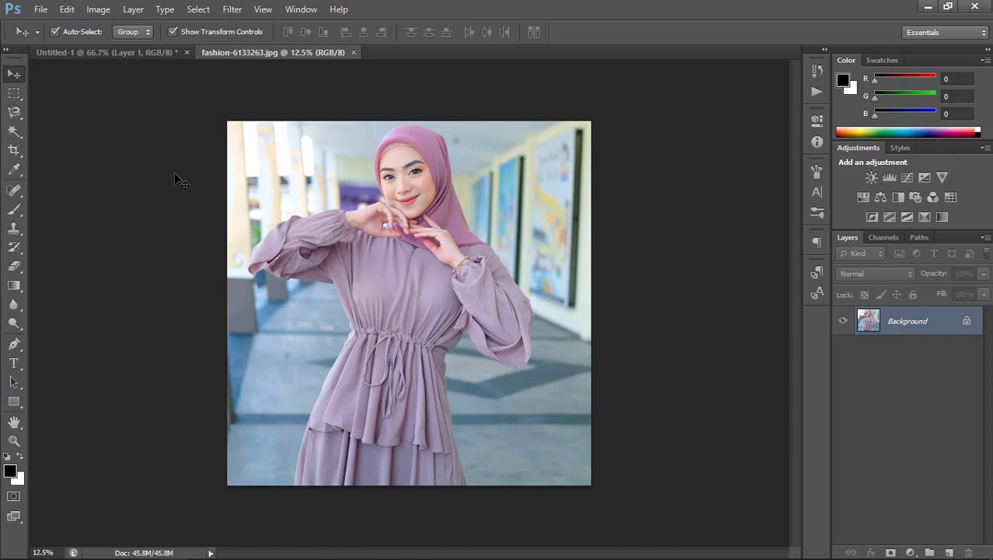
# Step: Go back to the Untitled-1 document, select Layer 1, and move the photo into the canvas's upper-left corner
pyautogui.click(102, 53)
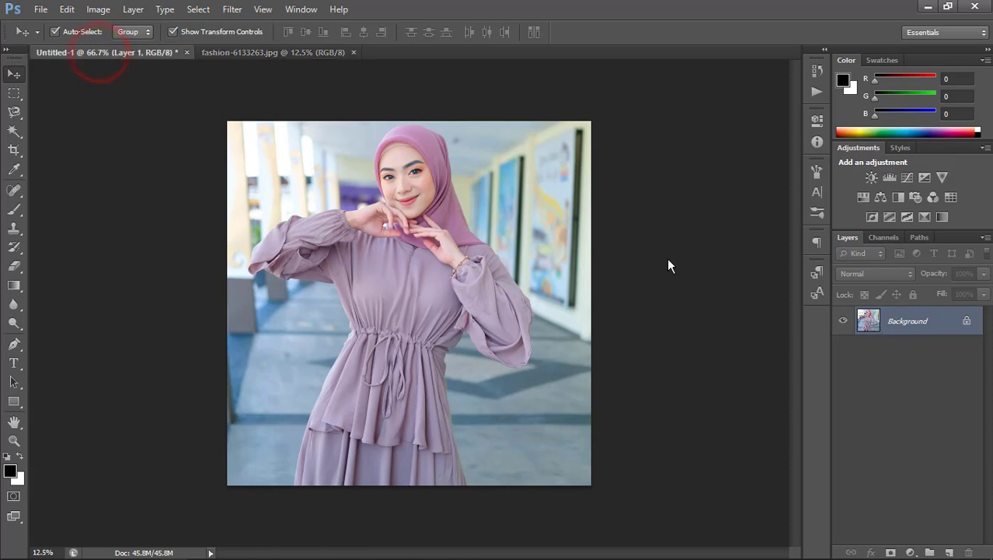
pyautogui.click(905, 337)
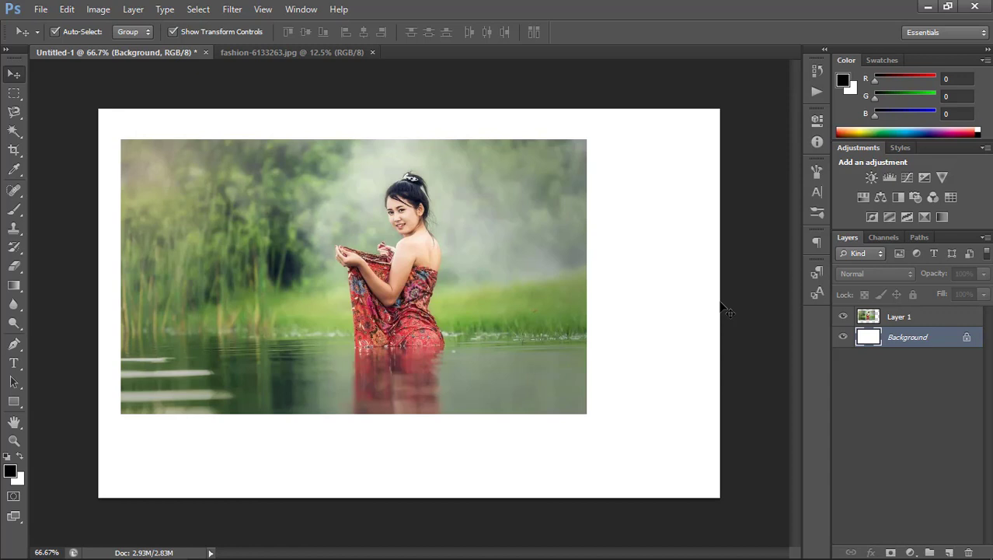
pyautogui.click(877, 316)
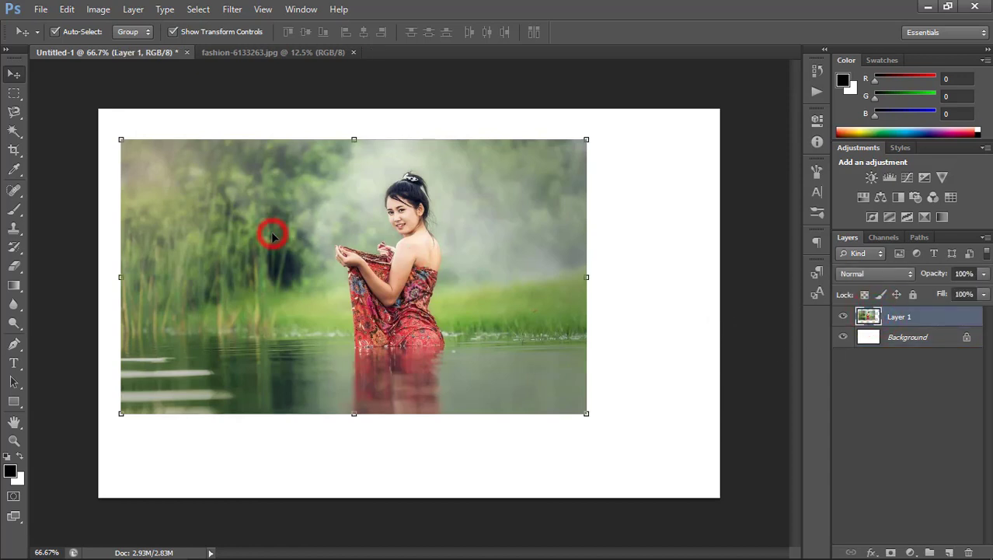
pyautogui.moveTo(272, 235); pyautogui.dragTo(255, 208)
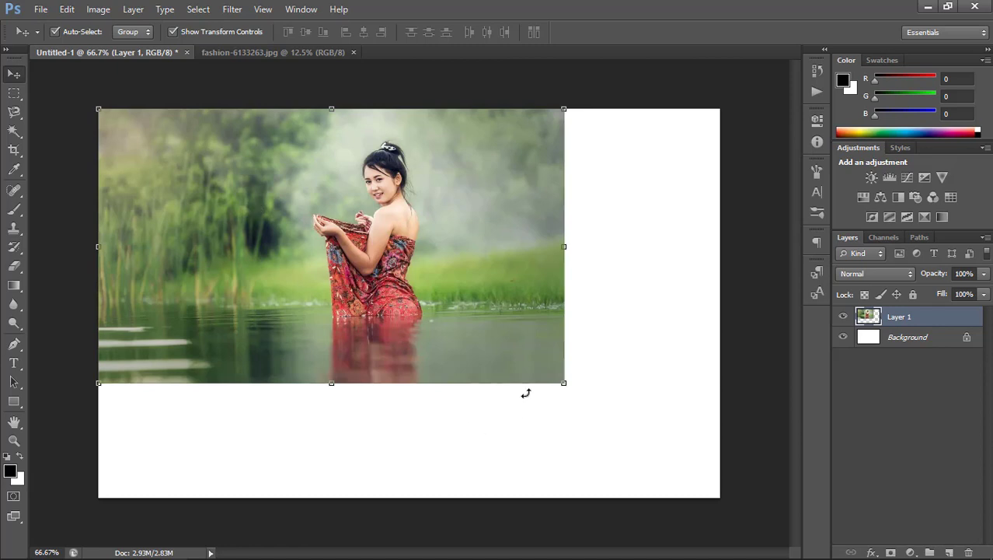
pyautogui.click(489, 354)
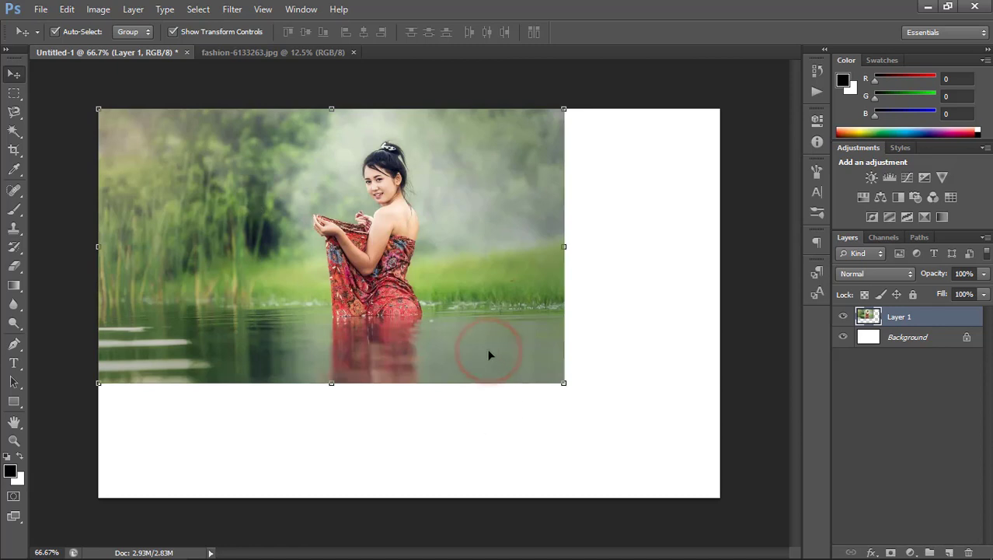
pyautogui.click(683, 379)
pyautogui.click(595, 311)
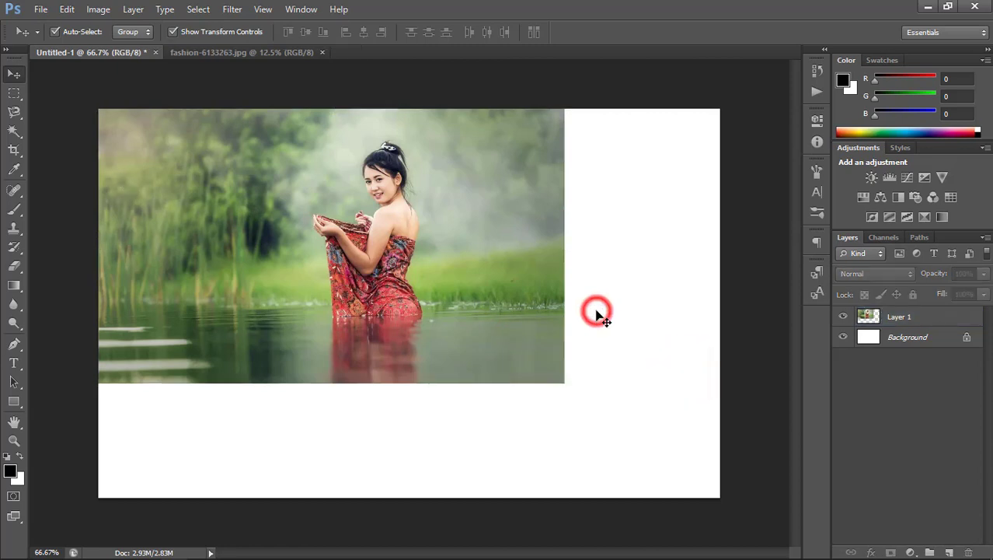
pyautogui.click(532, 314)
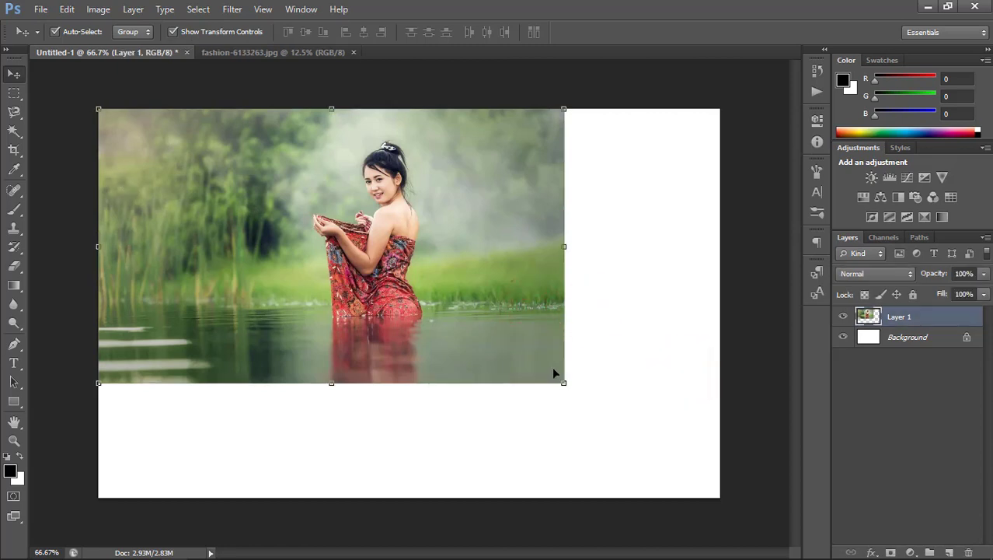
pyautogui.click(619, 348)
pyautogui.click(473, 332)
pyautogui.moveTo(478, 294)
pyautogui.mouseDown()
pyautogui.moveTo(500, 336)
pyautogui.moveTo(480, 301)
pyautogui.mouseUp()
pyautogui.click(596, 312)
pyautogui.click(483, 323)
pyautogui.click(528, 406)
# Step: Try scaling the photo on Layer 1 freely without keeping its proportions, and cancel the transform
pyautogui.hotkey('ctrl', 't')
pyautogui.moveTo(568, 385); pyautogui.dragTo(618, 443)
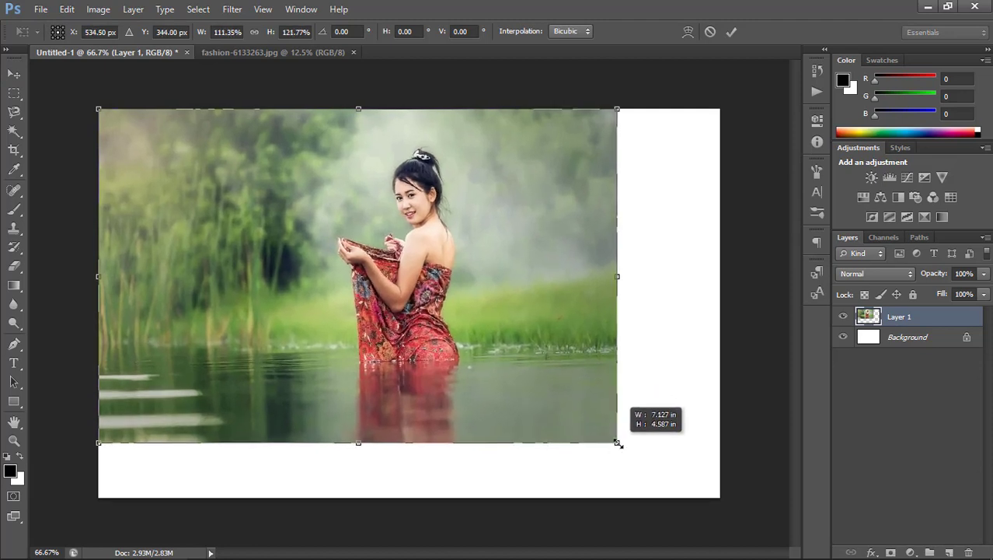
pyautogui.moveTo(617, 443); pyautogui.dragTo(618, 445)
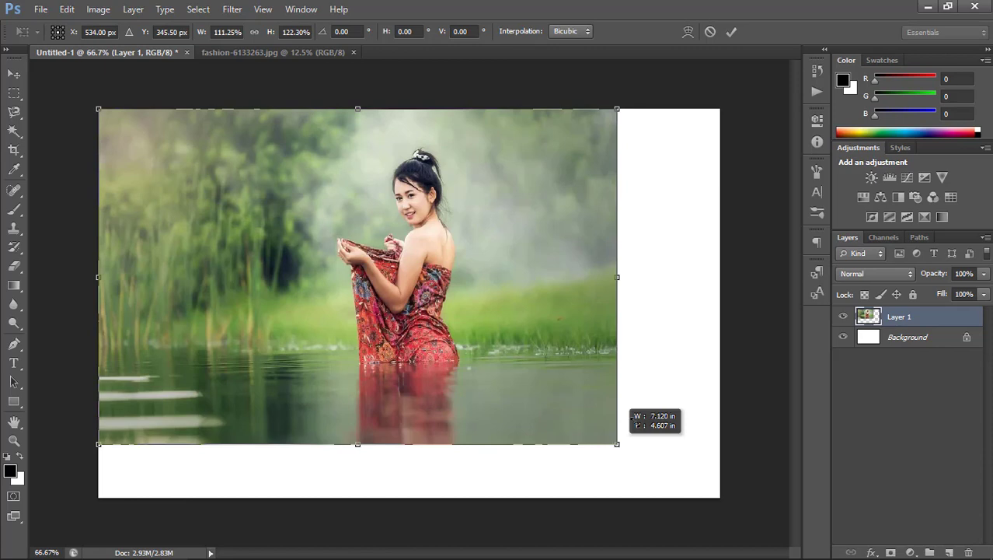
pyautogui.moveTo(618, 445); pyautogui.dragTo(685, 439)
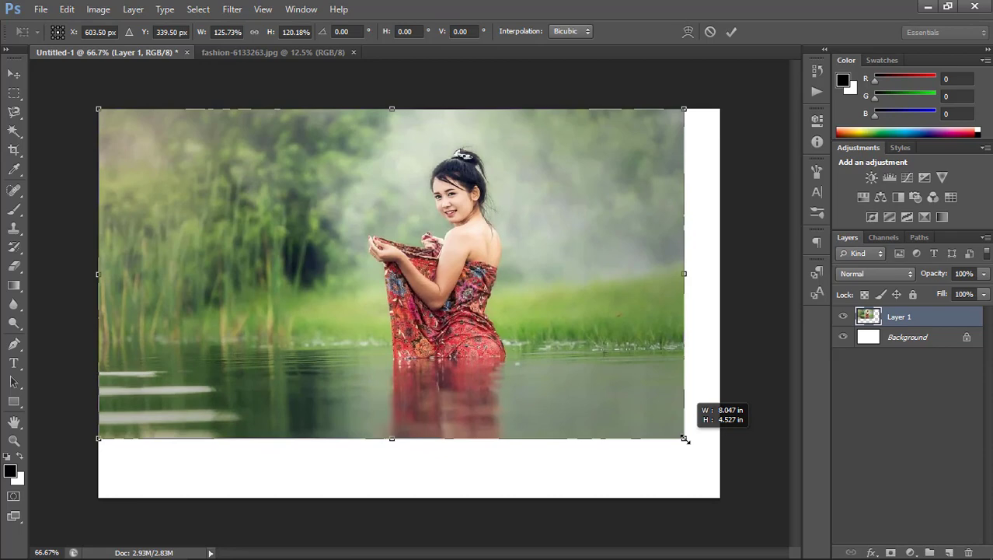
pyautogui.moveTo(684, 439); pyautogui.dragTo(485, 516)
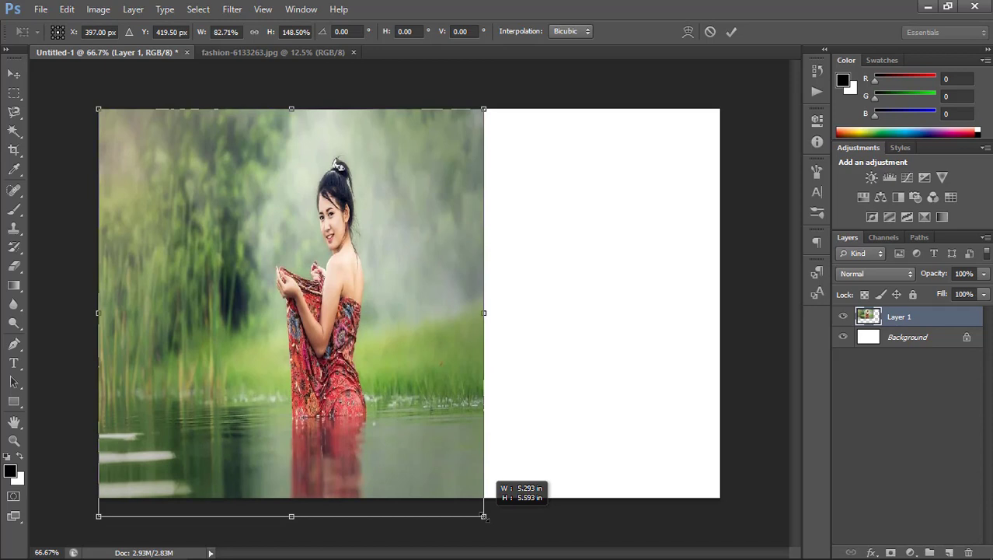
pyautogui.moveTo(485, 516); pyautogui.dragTo(484, 516)
pyautogui.click(439, 450)
pyautogui.press('Escape')
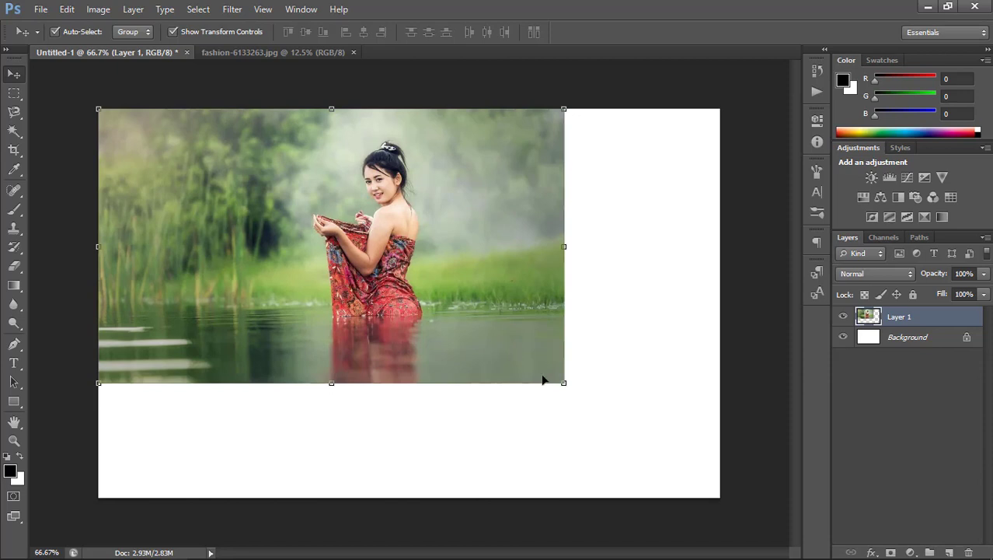
# Step: Scale the Layer 1 photo proportionally to about 143% and move it left until its right edge meets the canvas edge
pyautogui.moveTo(563, 382); pyautogui.dragTo(734, 544)
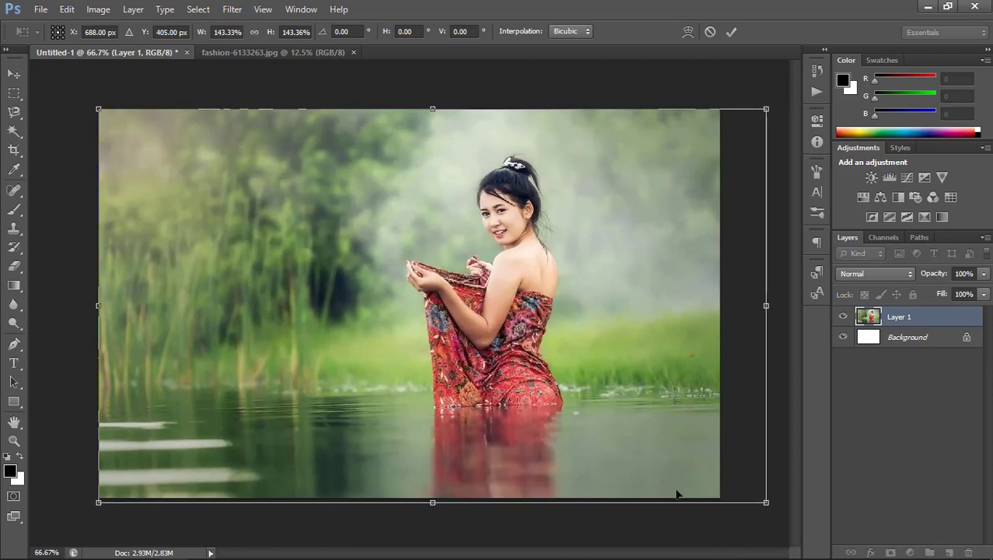
pyautogui.doubleClick(639, 444)
pyautogui.moveTo(649, 439); pyautogui.dragTo(596, 436)
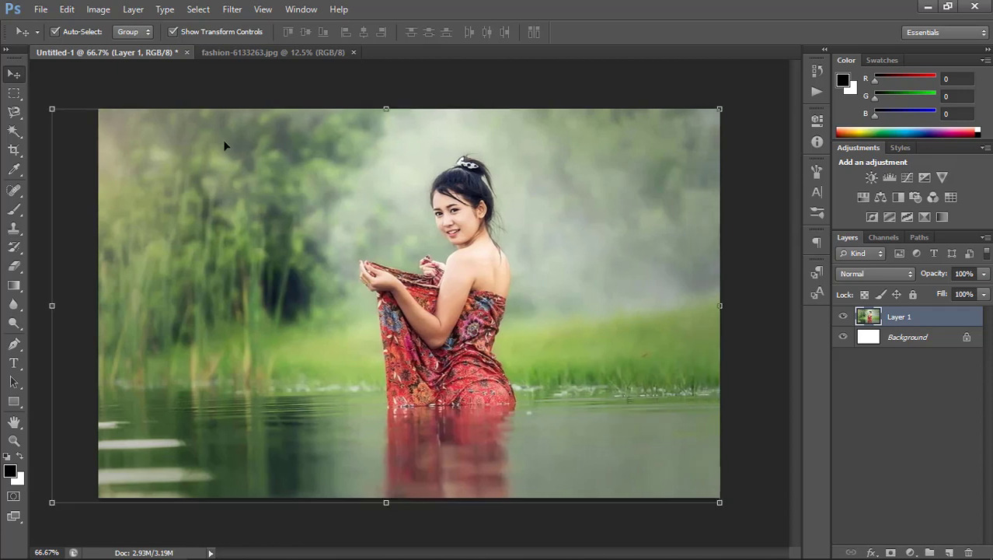
pyautogui.click(243, 90)
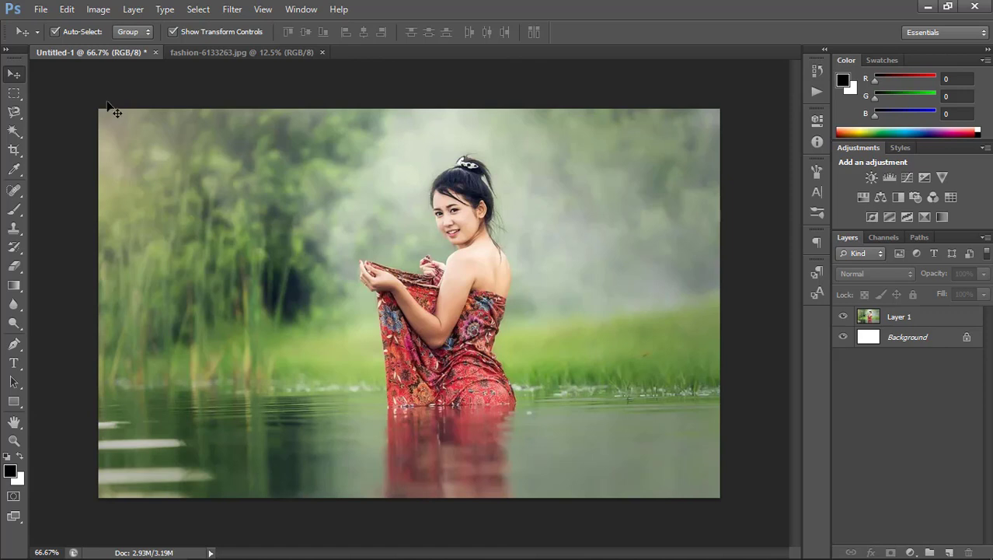
pyautogui.click(41, 9)
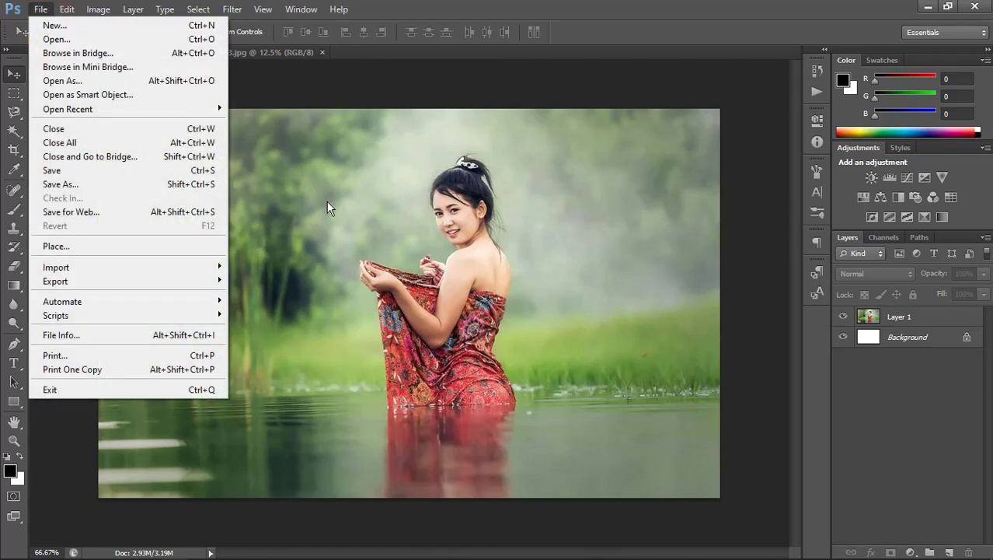
pyautogui.click(347, 223)
# Step: Select Layer 1 and move the photo slightly up until its bottom edge meets the canvas's bottom edge
pyautogui.click(255, 222)
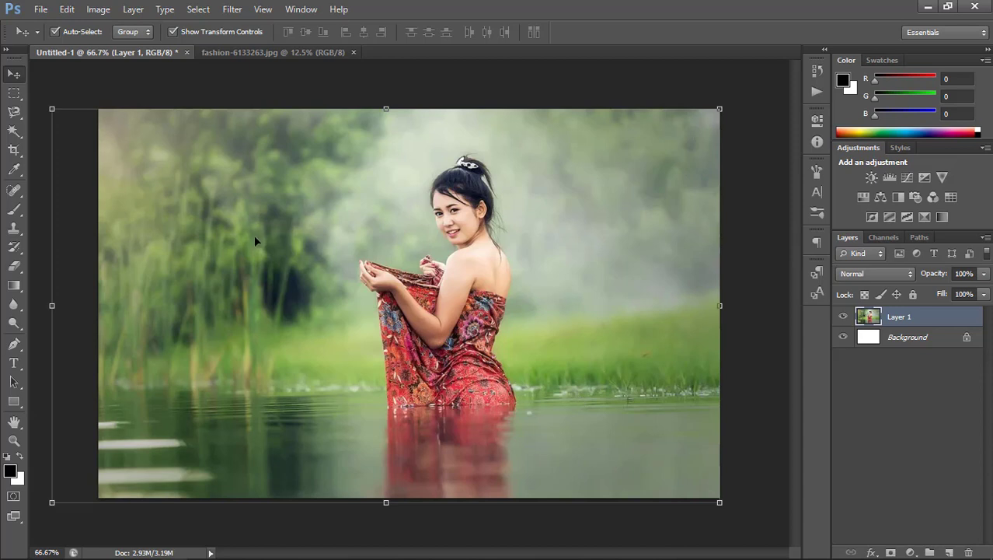
pyautogui.click(67, 189)
pyautogui.moveTo(140, 239)
pyautogui.mouseDown()
pyautogui.moveTo(193, 241)
pyautogui.moveTo(133, 232)
pyautogui.mouseUp()
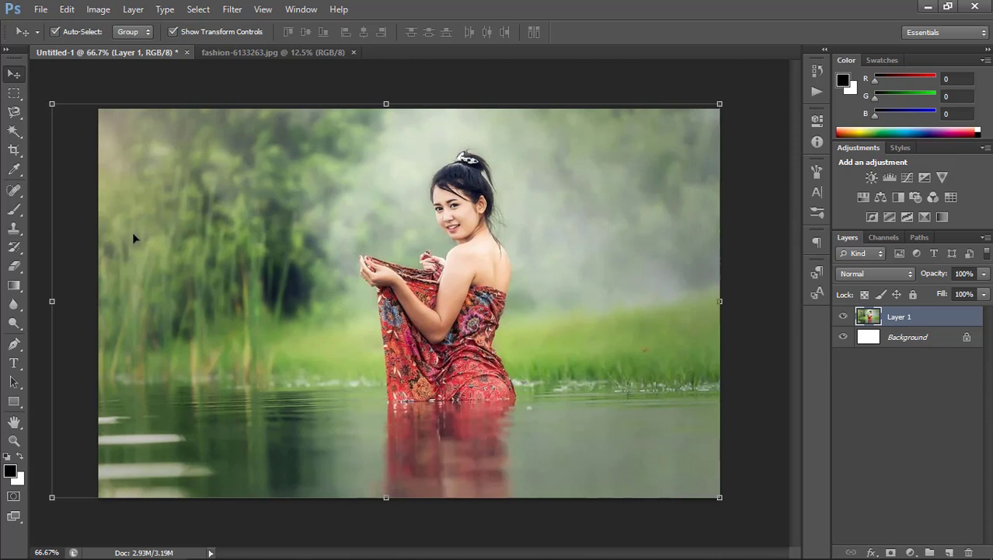
pyautogui.click(211, 74)
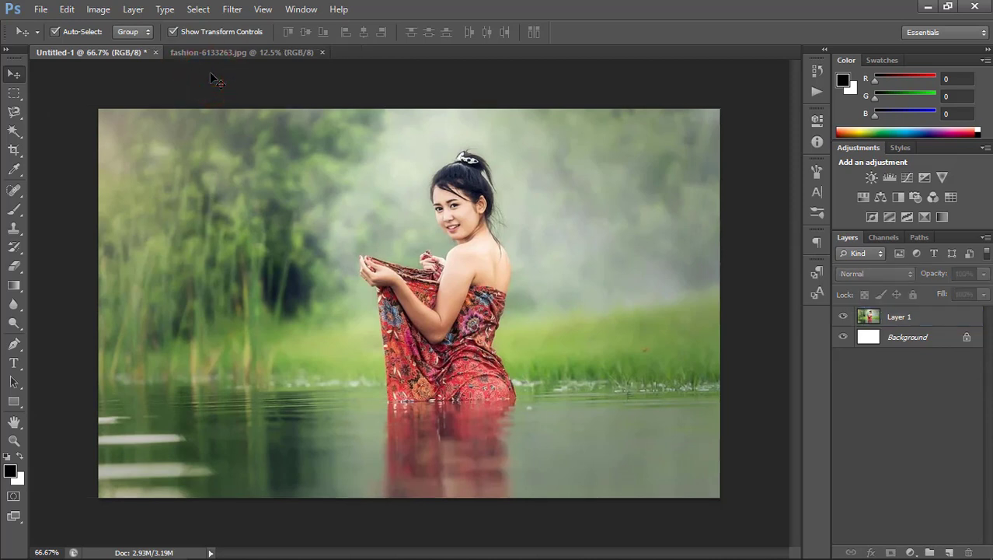
pyautogui.click(412, 322)
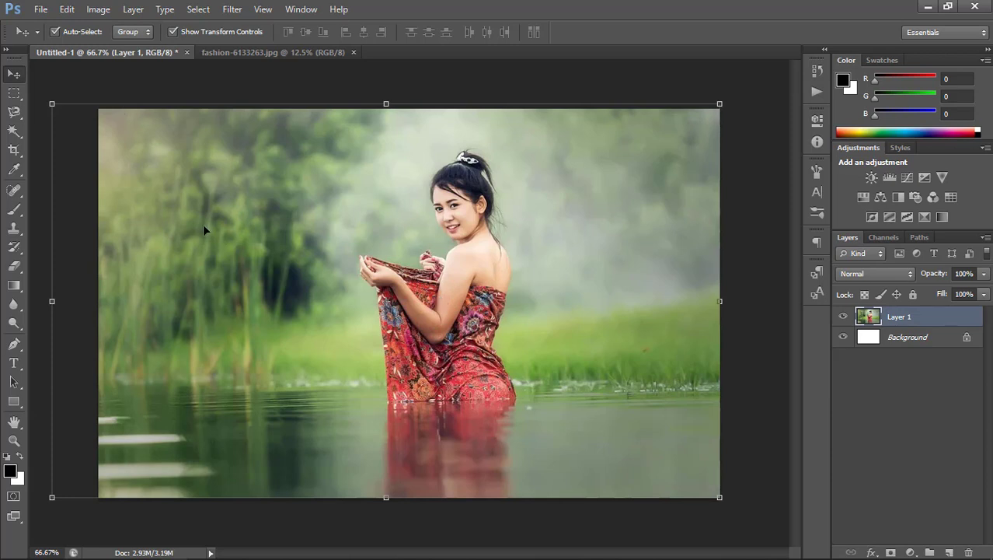
pyautogui.click(41, 8)
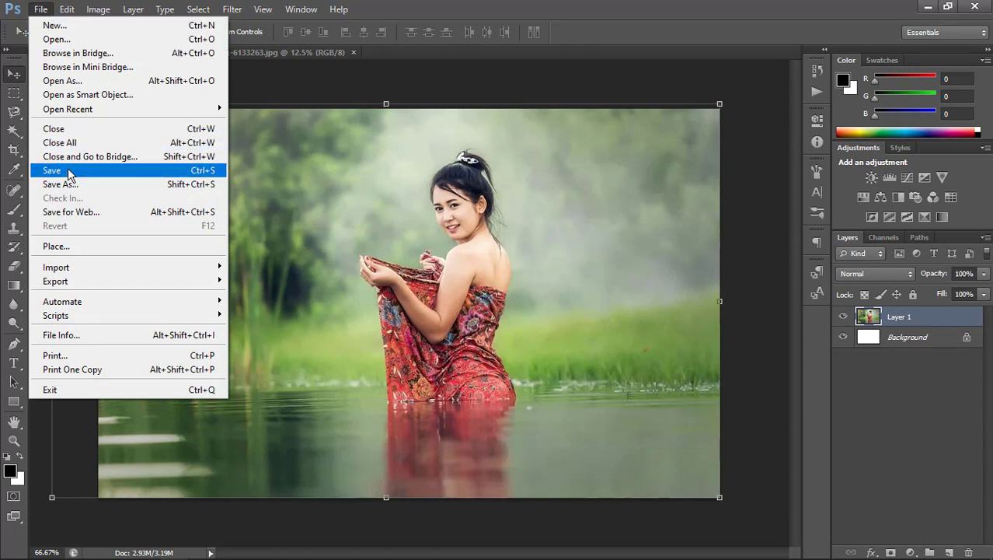
pyautogui.click(331, 274)
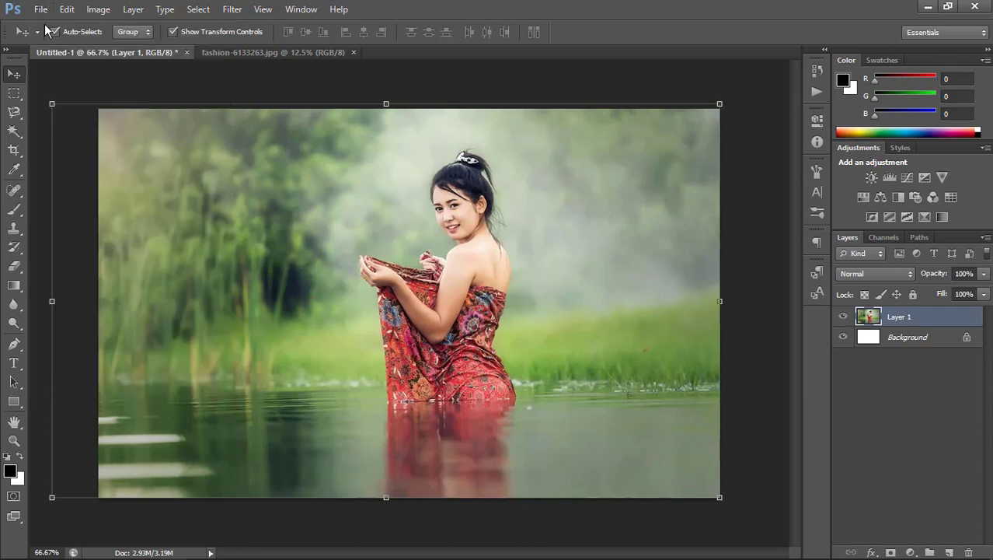
pyautogui.click(41, 10)
pyautogui.click(67, 10)
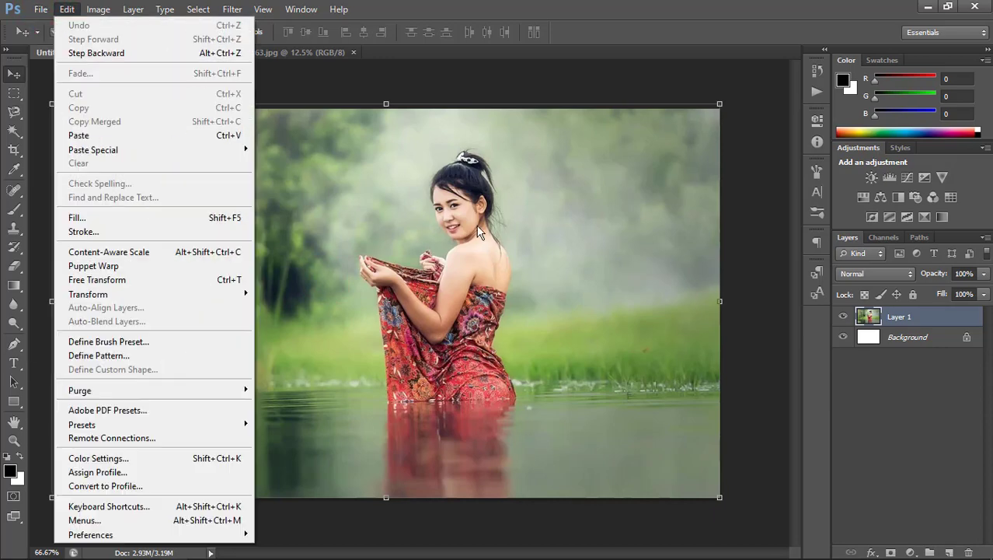
pyautogui.click(477, 231)
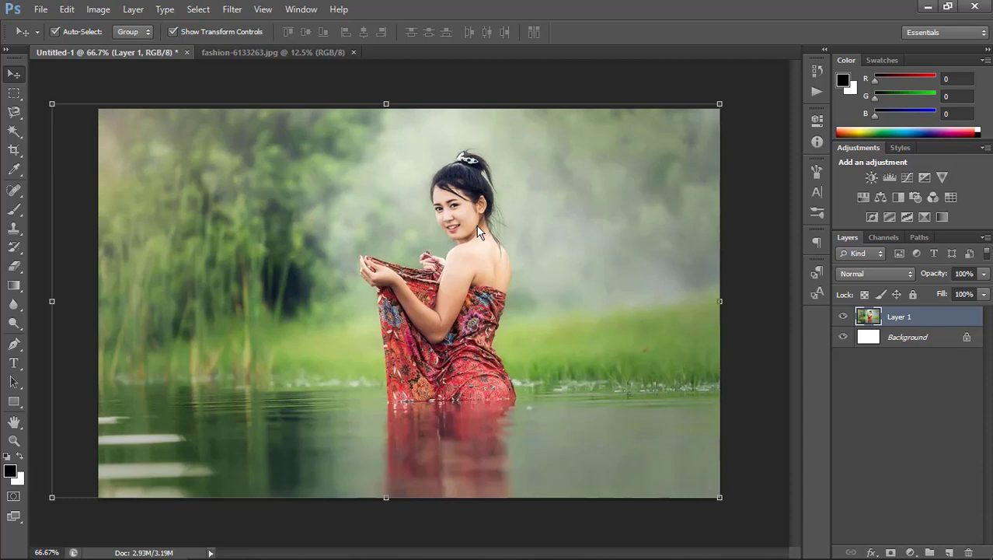
# Step: Move the Layer 1 photo slightly to the right, keeping its bottom edge aligned with the canvas
pyautogui.click(477, 230)
pyautogui.moveTo(530, 235); pyautogui.dragTo(540, 236)
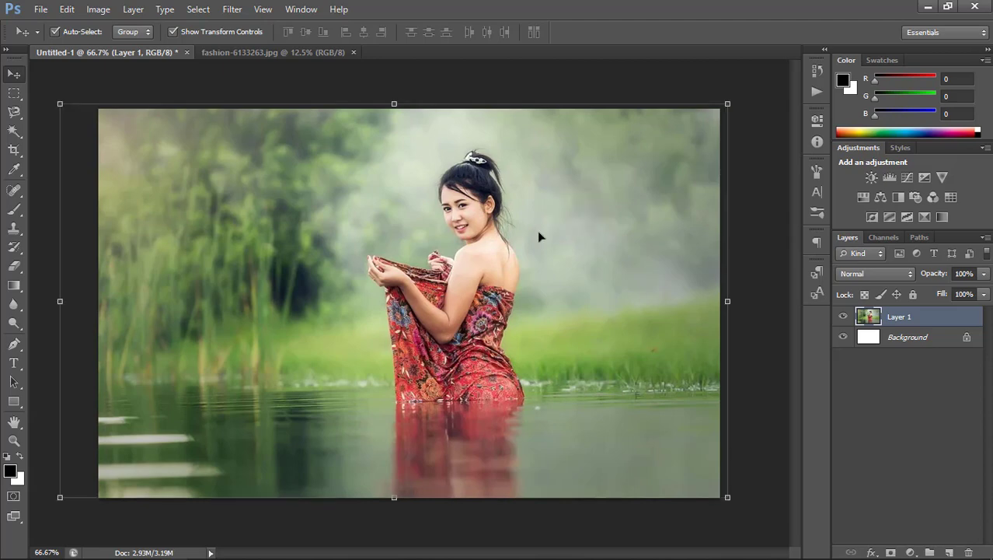
# Step: Create a new document 1000 pixels wide and 1000 pixels high with a resolution of 100 pixels/inch
pyautogui.click(40, 9)
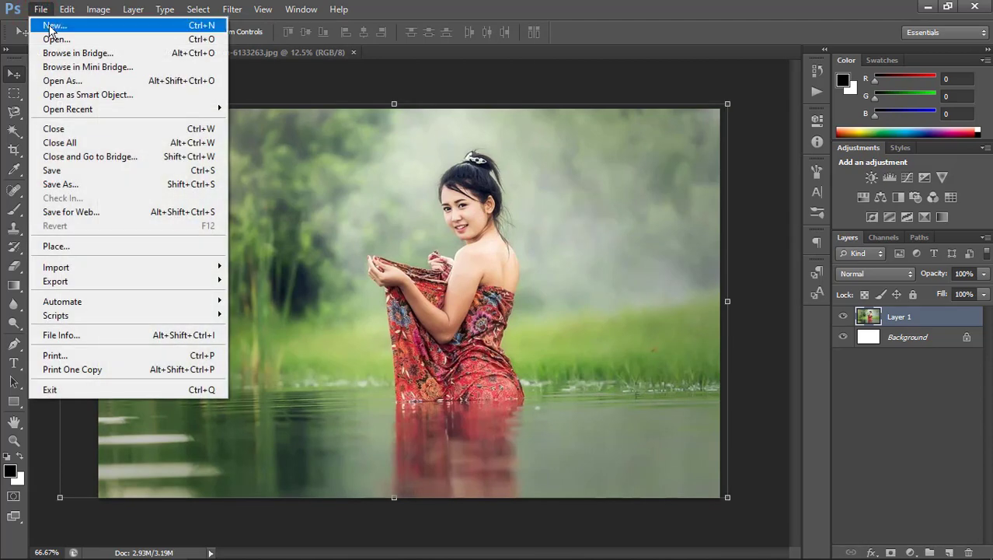
pyautogui.click(51, 26)
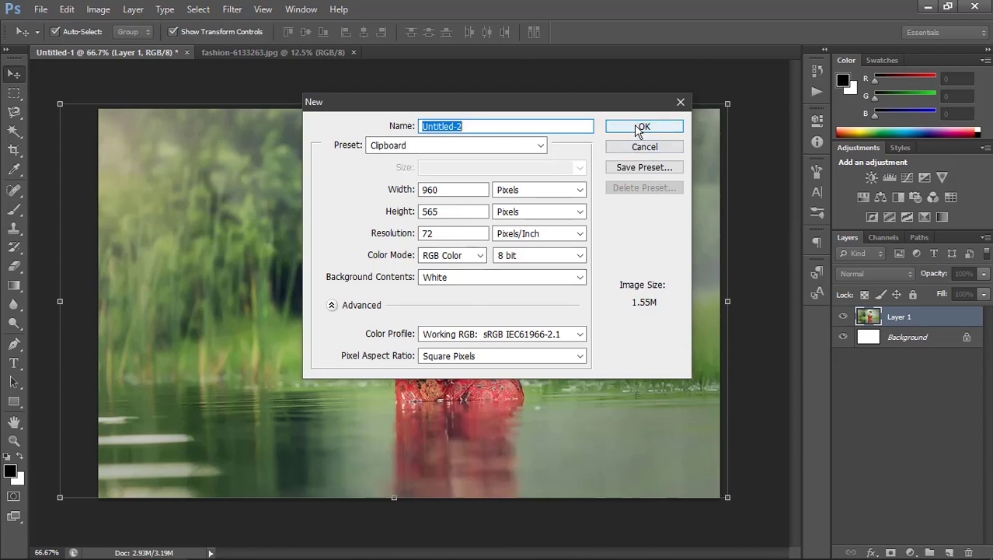
pyautogui.doubleClick(469, 189)
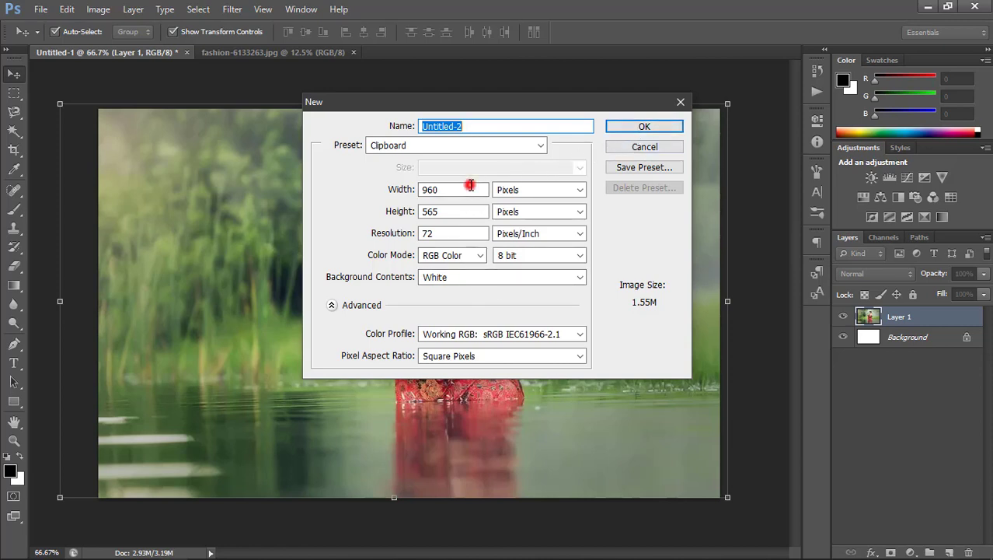
pyautogui.write('1000')
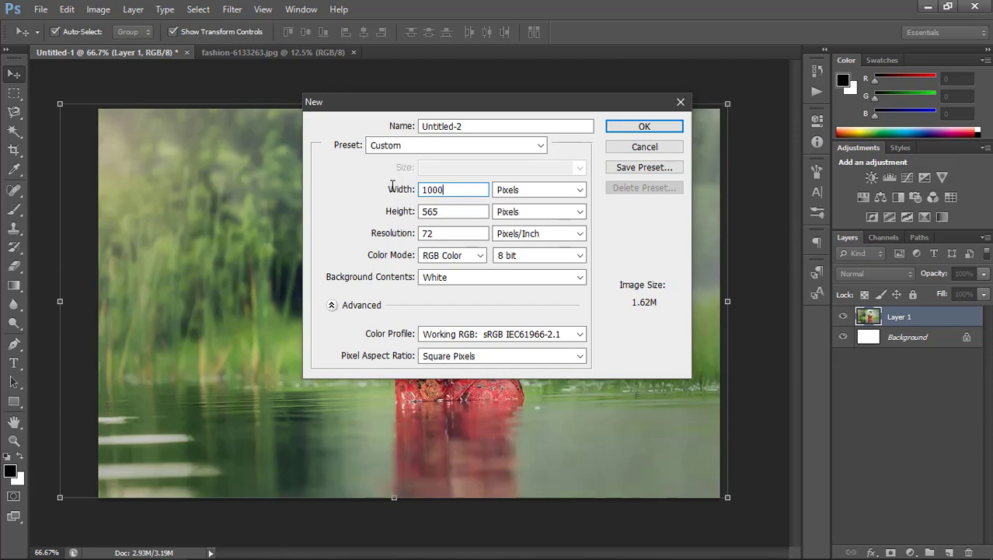
pyautogui.press('Tab')
pyautogui.press('Tab')
pyautogui.write('1000')
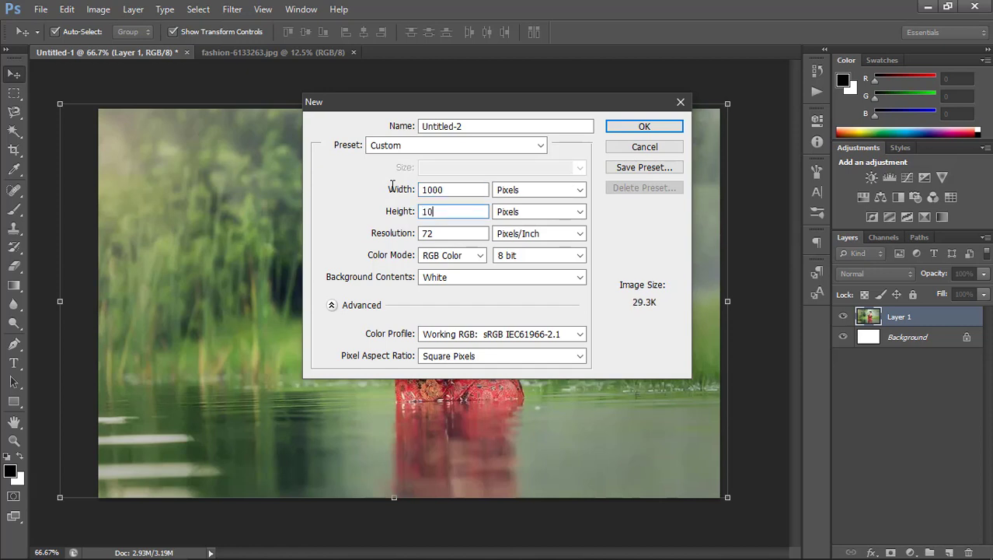
pyautogui.press('Tab')
pyautogui.press('Tab')
pyautogui.write('100')
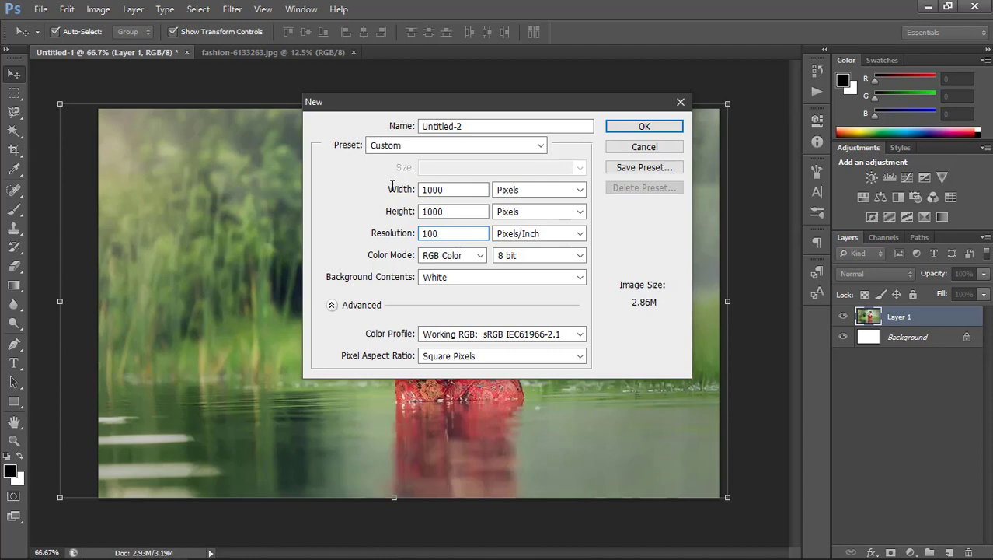
pyautogui.press('Return')
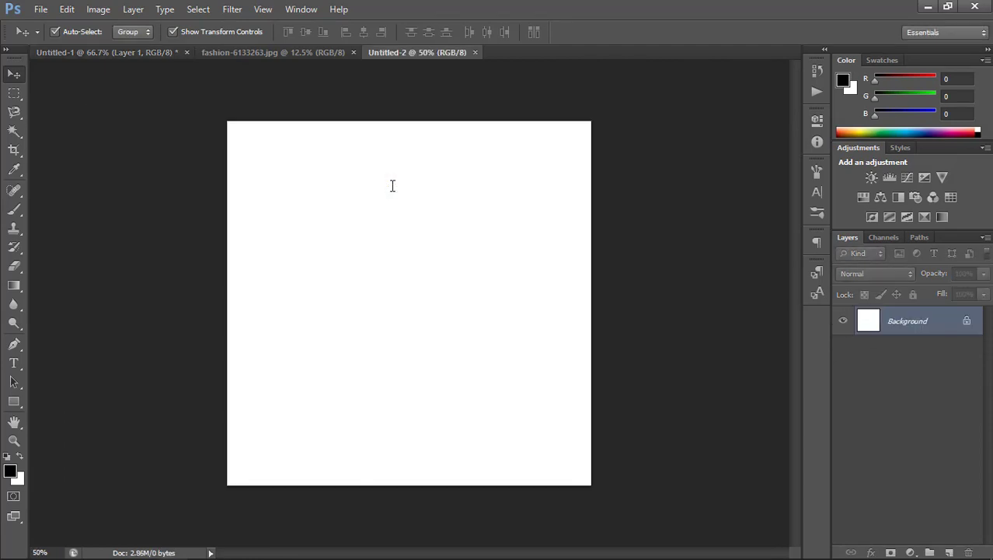
# Step: Paste the copied photo into the blank Untitled-2 document as a new layer
pyautogui.click(391, 188)
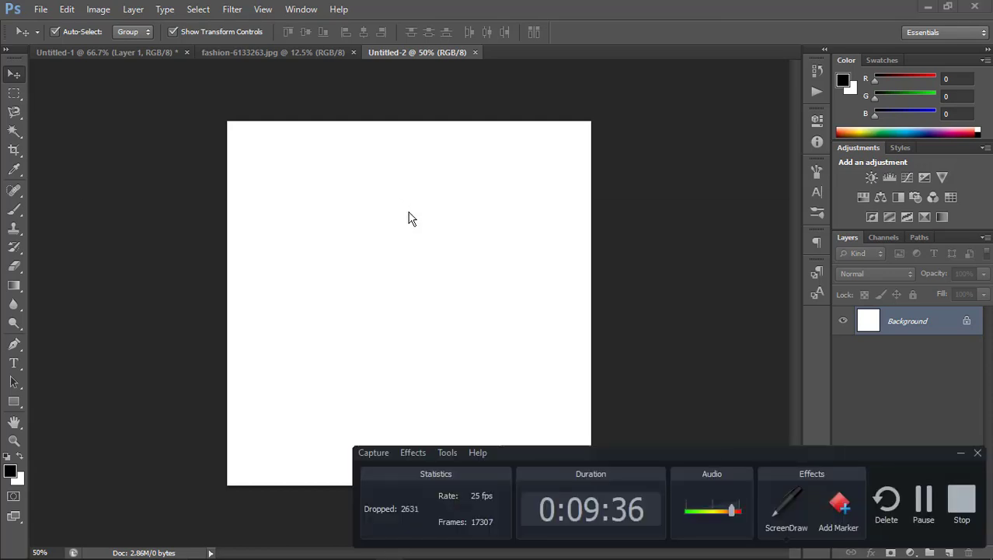
pyautogui.click(961, 452)
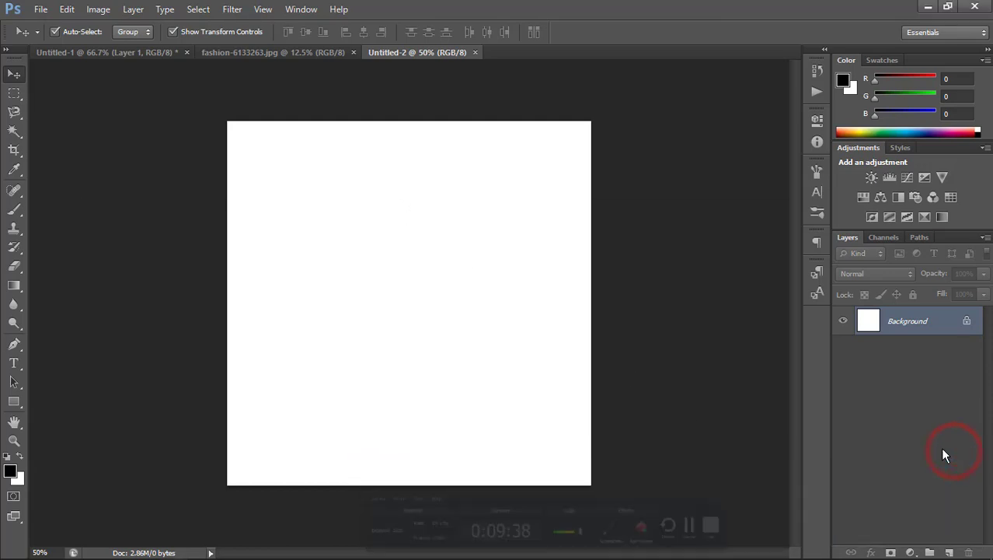
pyautogui.click(329, 216)
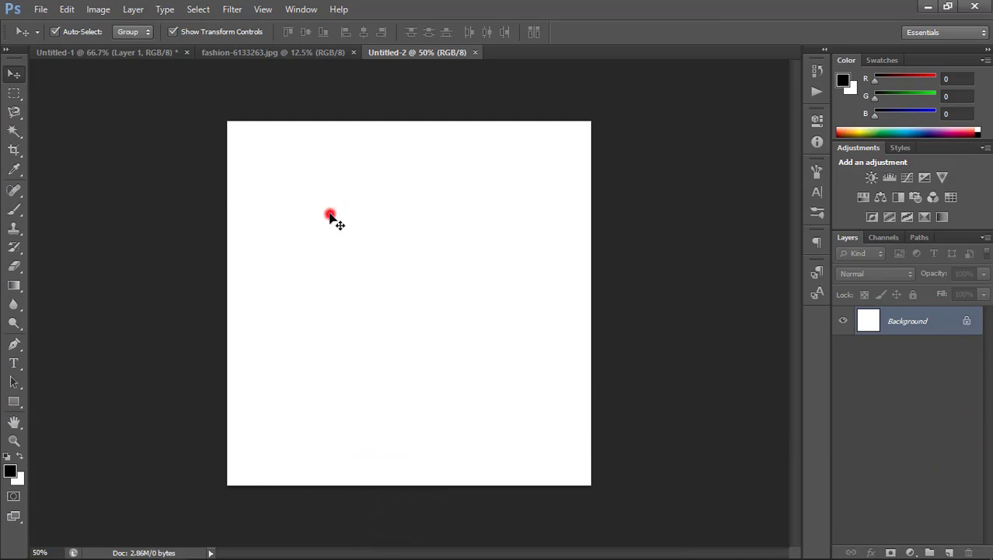
pyautogui.hotkey('ctrl', 'v')
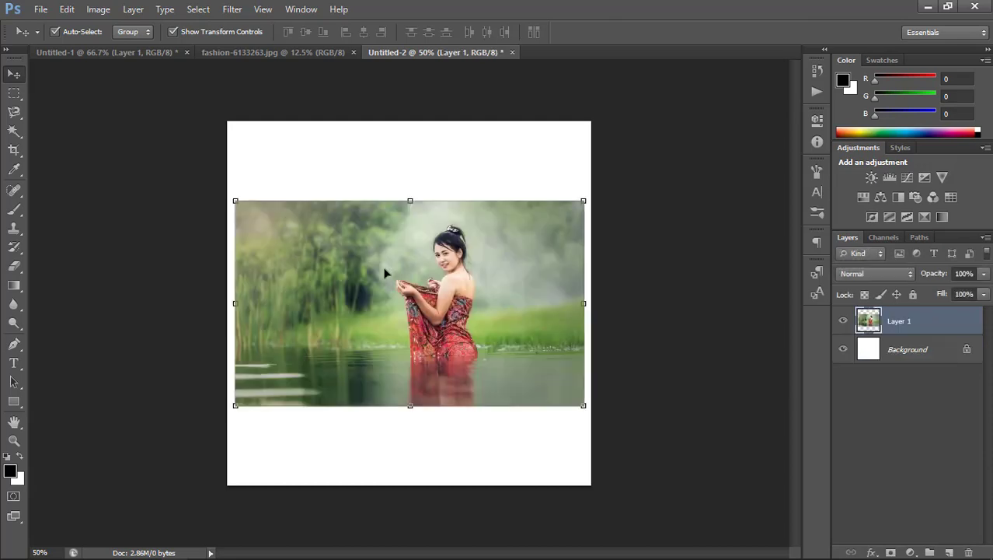
# Step: Scale the pasted photo proportionally to about 193% and shift it left so it covers the whole canvas with the woman near the centre
pyautogui.moveTo(584, 202); pyautogui.dragTo(730, 113)
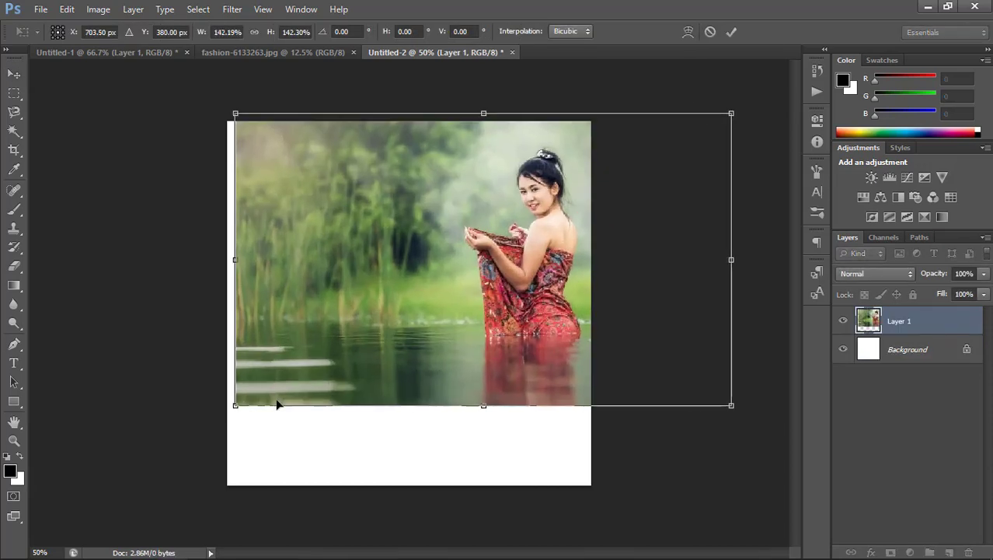
pyautogui.moveTo(233, 405); pyautogui.dragTo(74, 499)
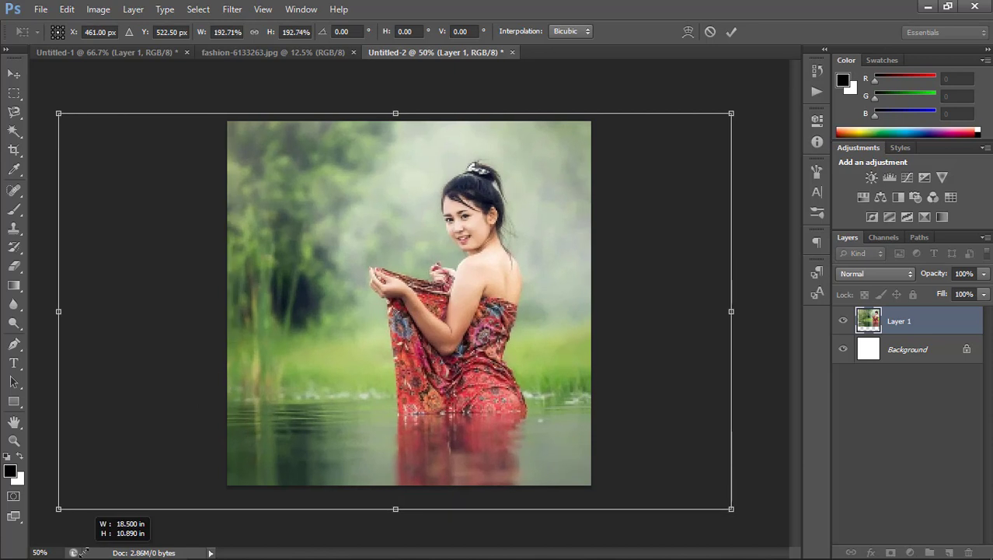
pyautogui.moveTo(405, 447); pyautogui.dragTo(369, 446)
pyautogui.doubleClick(477, 352)
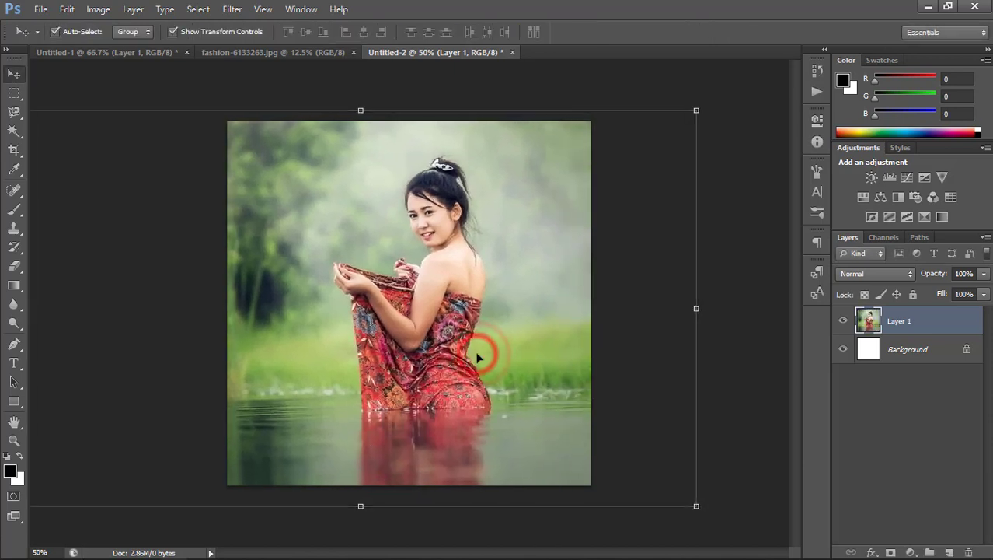
pyautogui.click(723, 240)
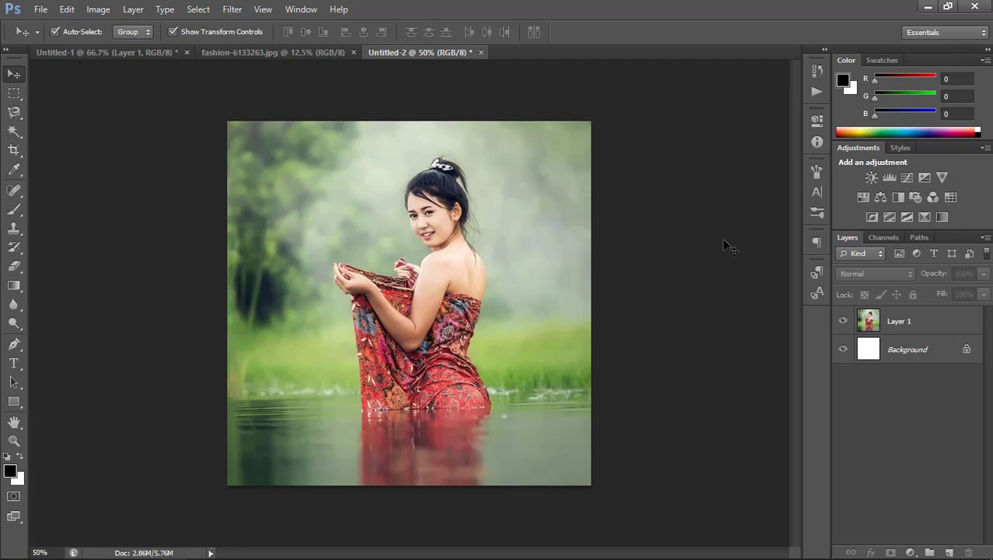
pyautogui.click(515, 265)
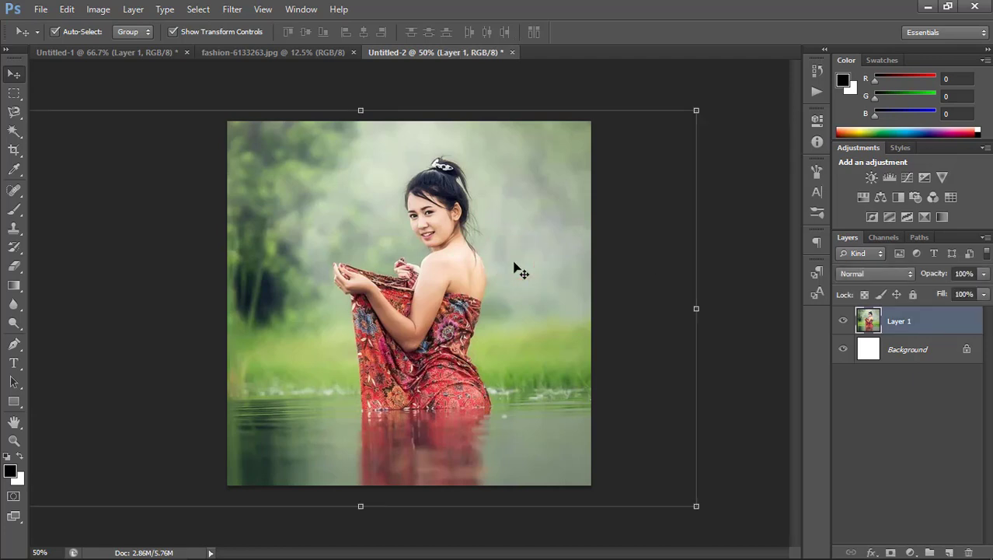